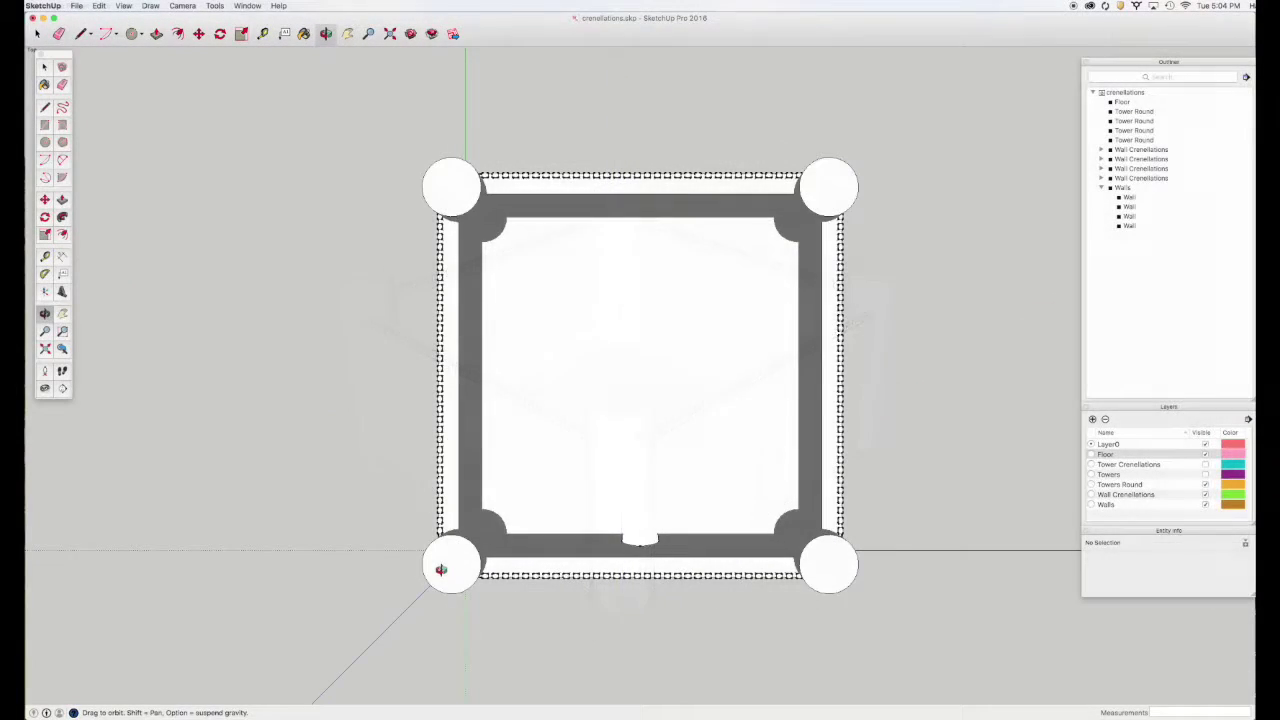
# Zoom in on the lower-left round tower and select its Tower Round group to edit it.
pyautogui.keyDown('shift'); pyautogui.moveTo(457, 551); pyautogui.dragTo(589, 394, button='middle'); pyautogui.keyUp('shift')
pyautogui.scroll(2, 588, 392)
pyautogui.scroll(3, 623, 395)
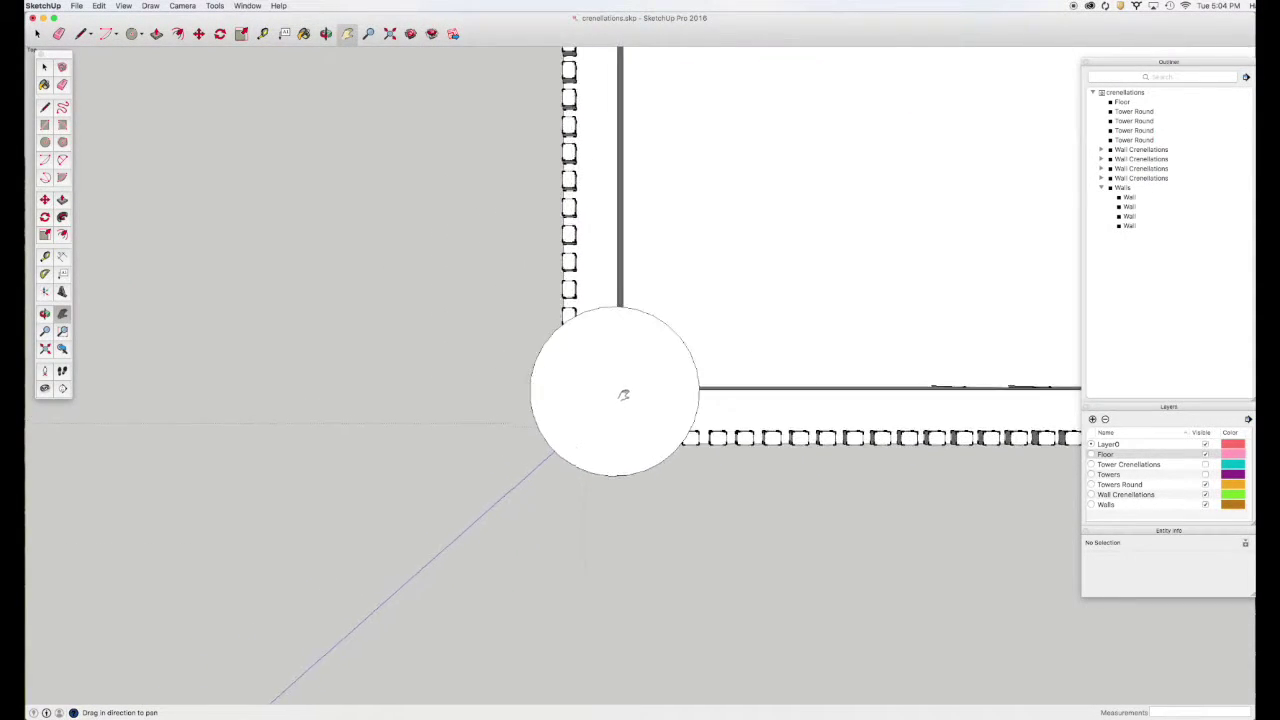
pyautogui.scroll(2, 623, 395)
pyautogui.press('space')
pyautogui.click(633, 405)
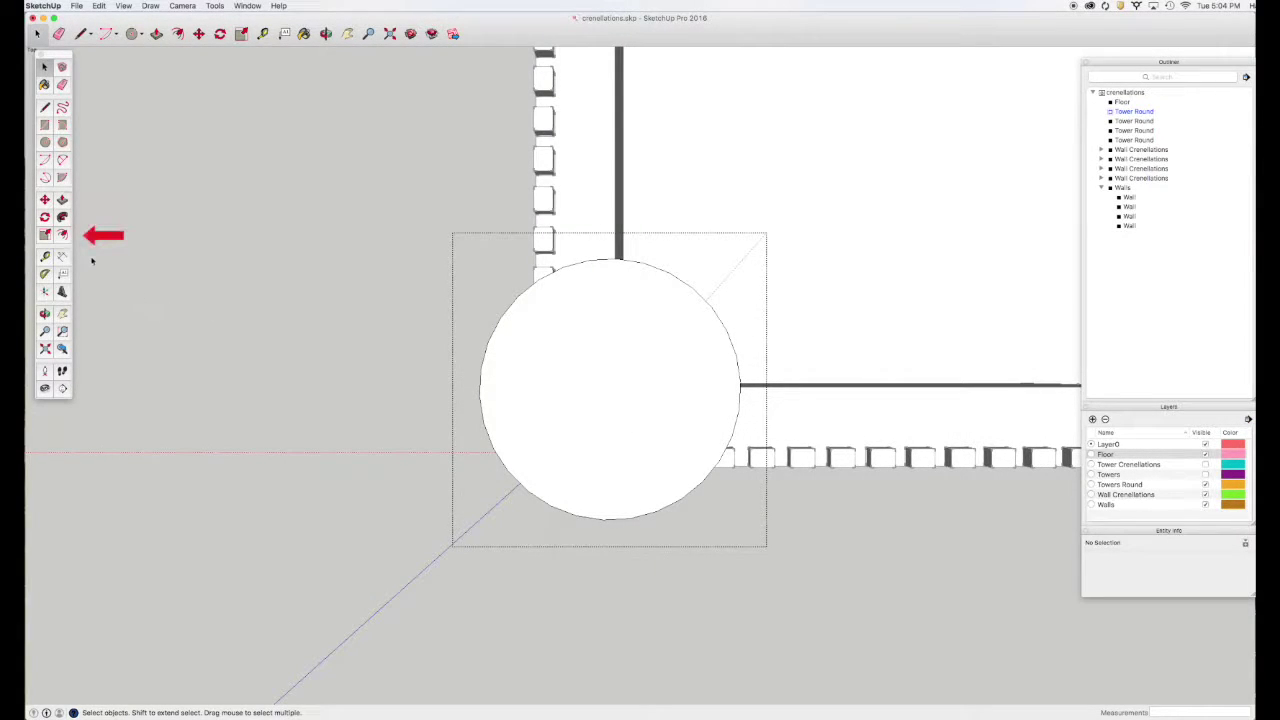
# Offset the tower's top circle 1 m inward as a crenellation thickness guide.
pyautogui.click(62, 234)
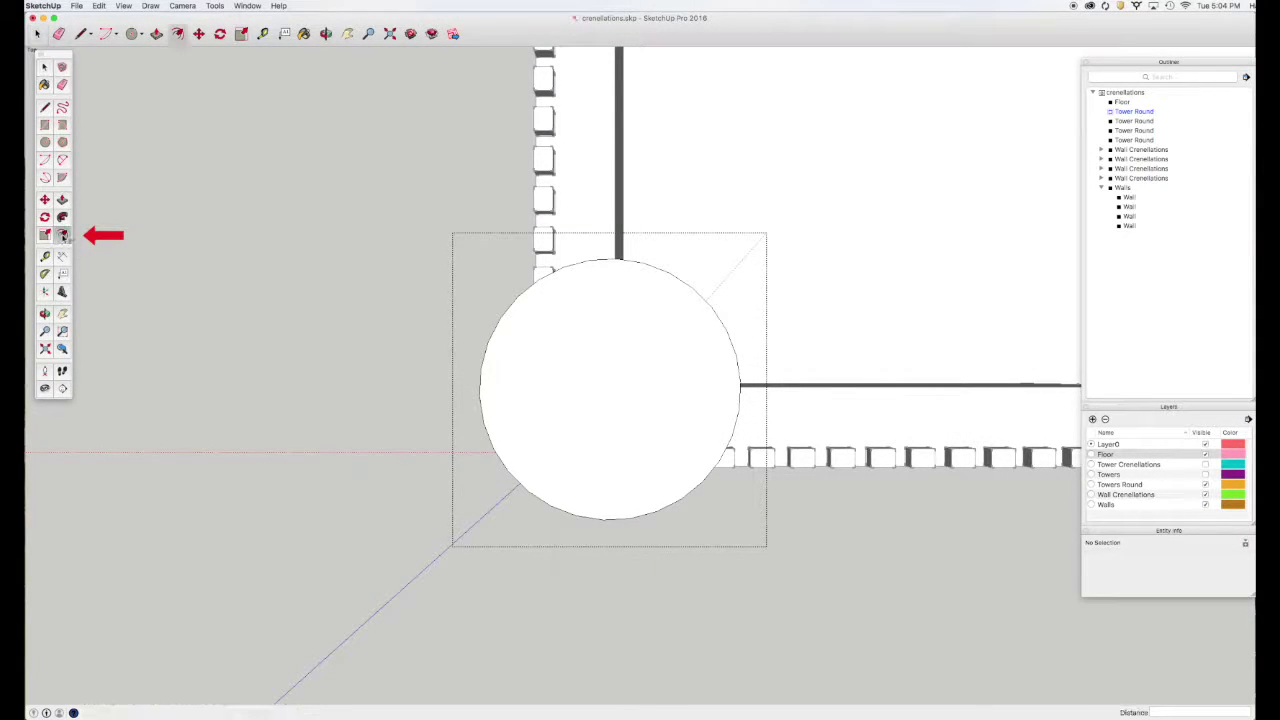
pyautogui.click(481, 398)
pyautogui.write('1')
pyautogui.press('Return')
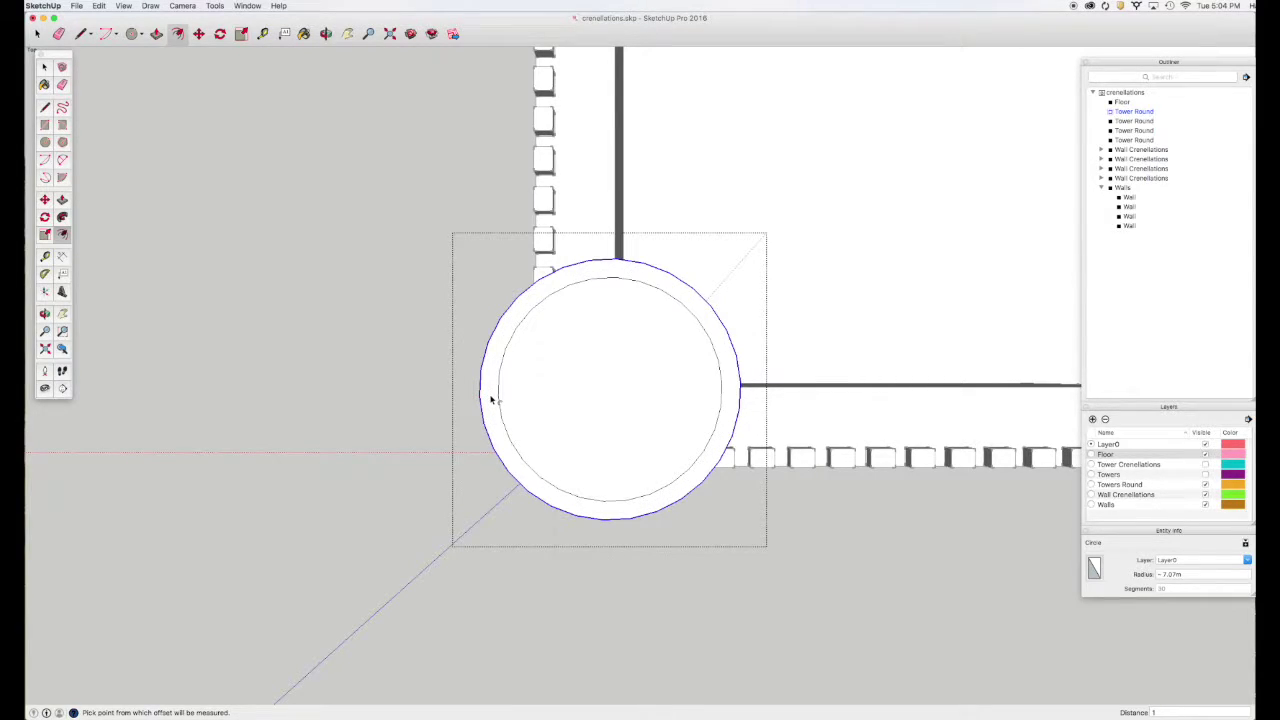
pyautogui.click(491, 399)
# Exit the Tower Round group editing.
pyautogui.press('space')
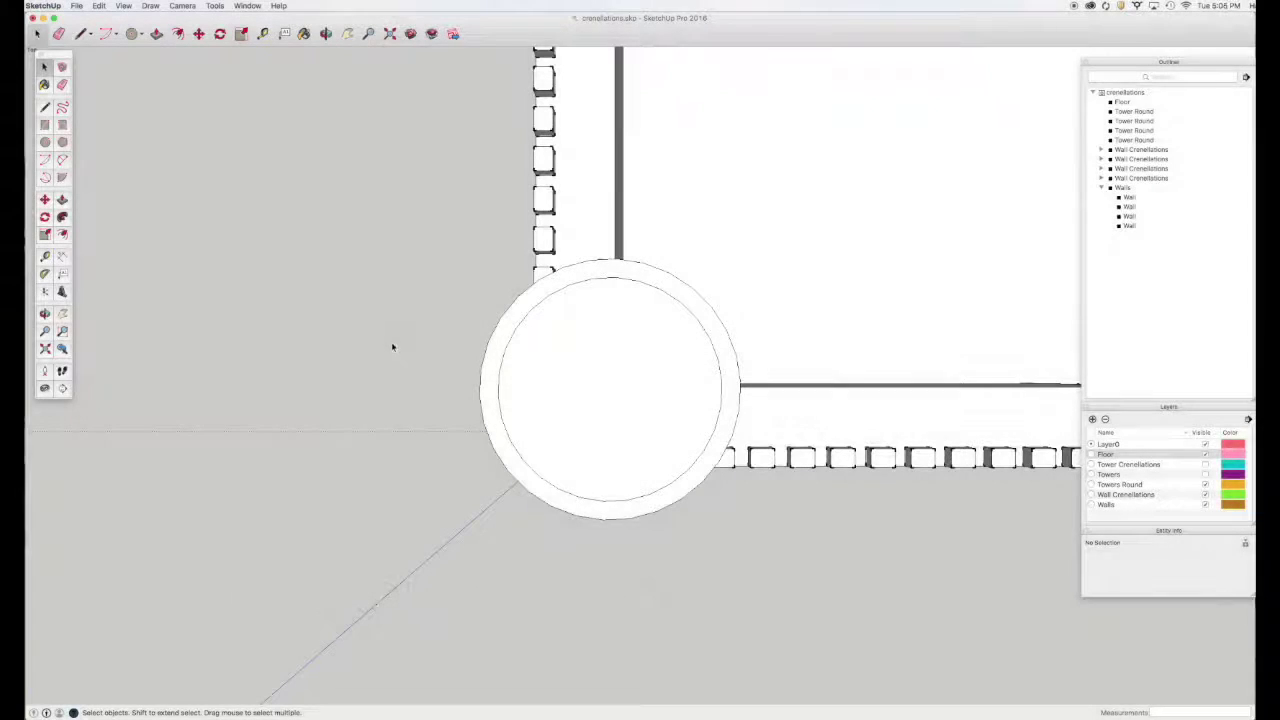
pyautogui.click(651, 397)
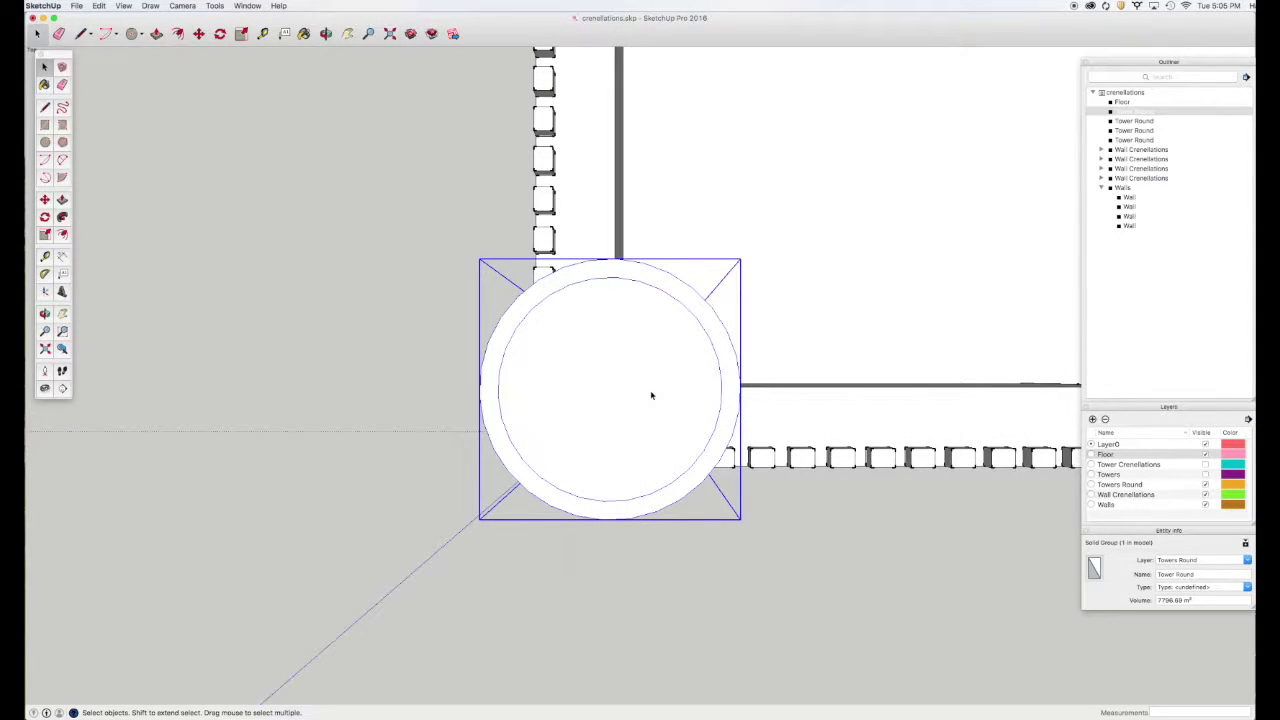
pyautogui.press('l')
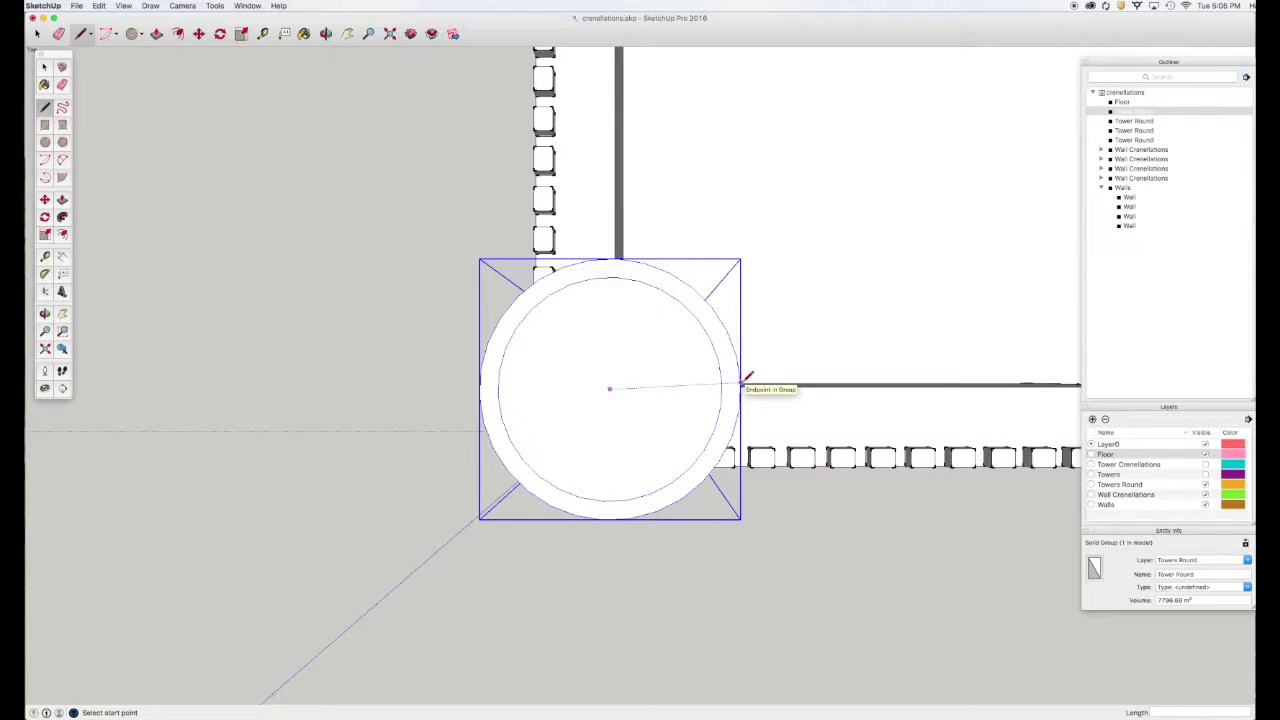
# Draw rim-to-centre lines and close a 1.37 m² crenellation footprint along the inner circle.
pyautogui.click(742, 383)
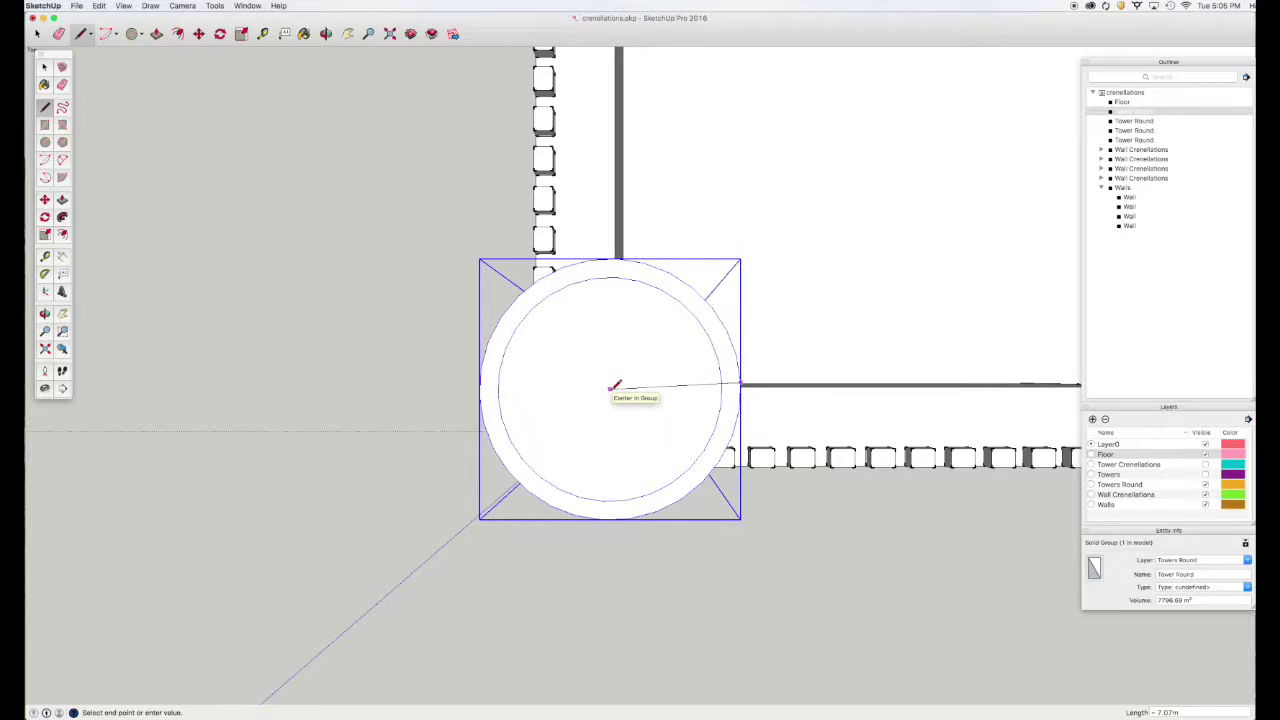
pyautogui.click(610, 387)
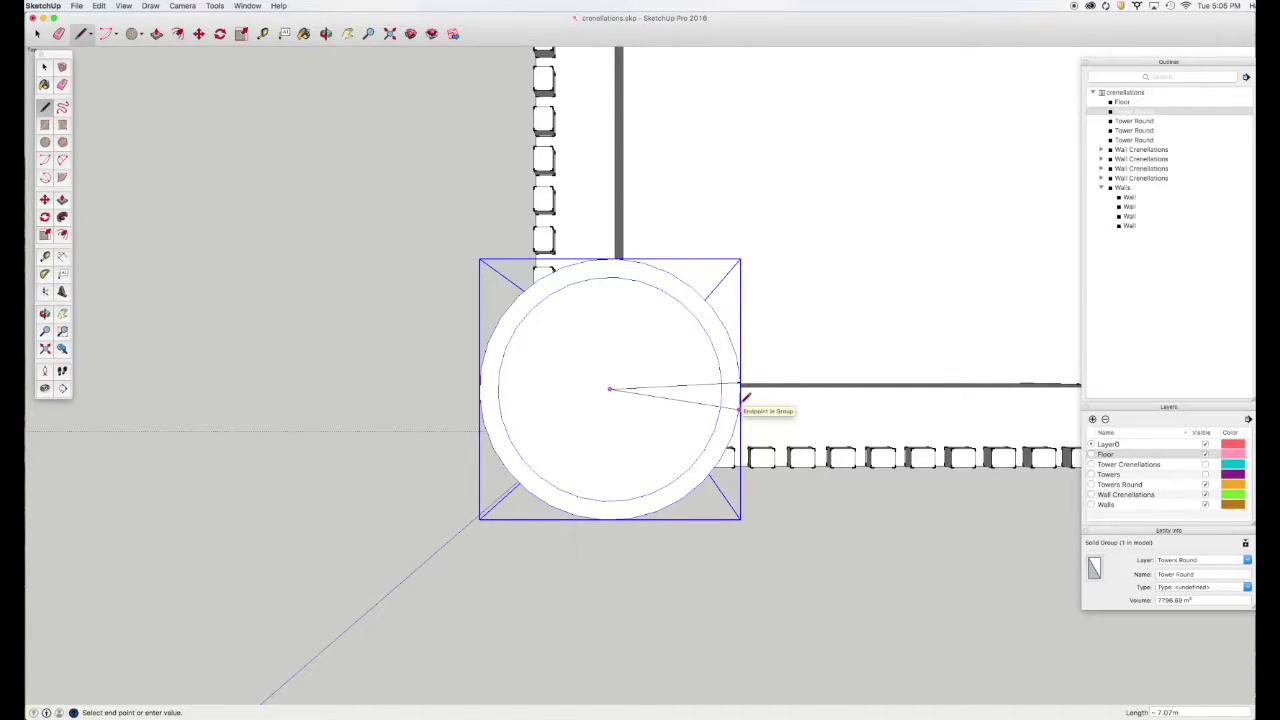
pyautogui.click(741, 404)
pyautogui.moveTo(745, 398); pyautogui.dragTo(736, 296, button='middle')
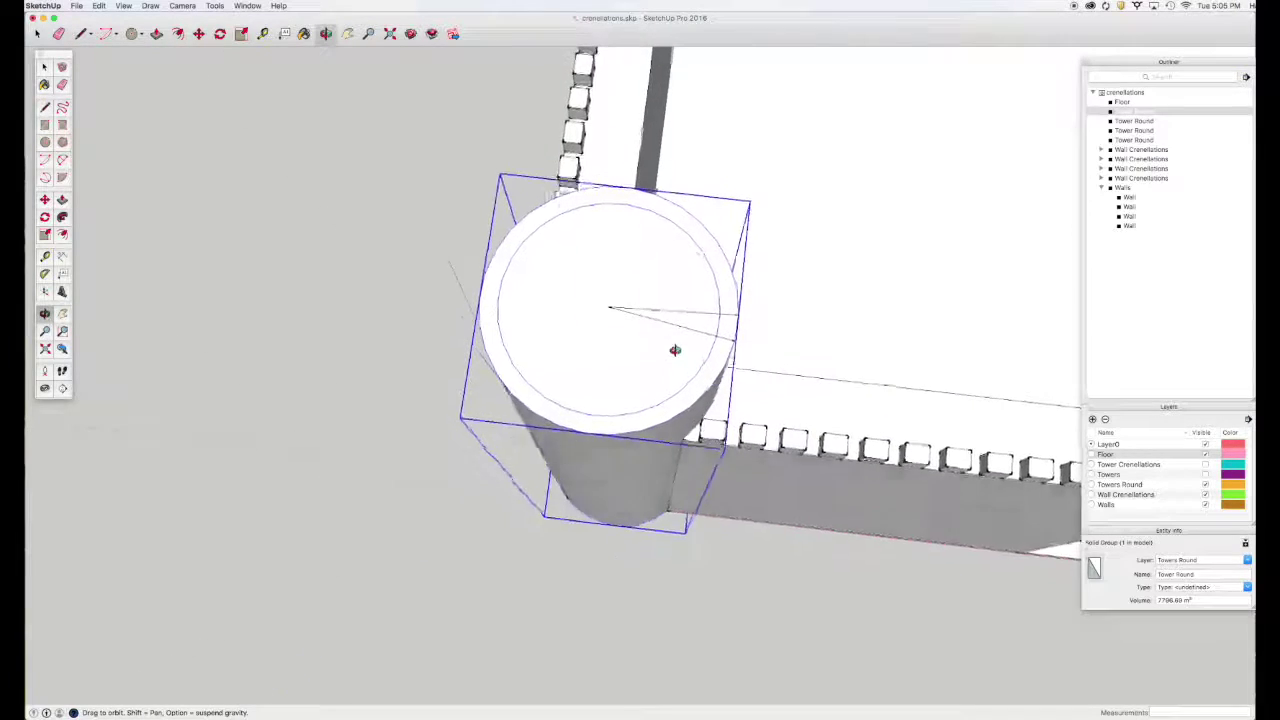
pyautogui.scroll(3, 737, 280)
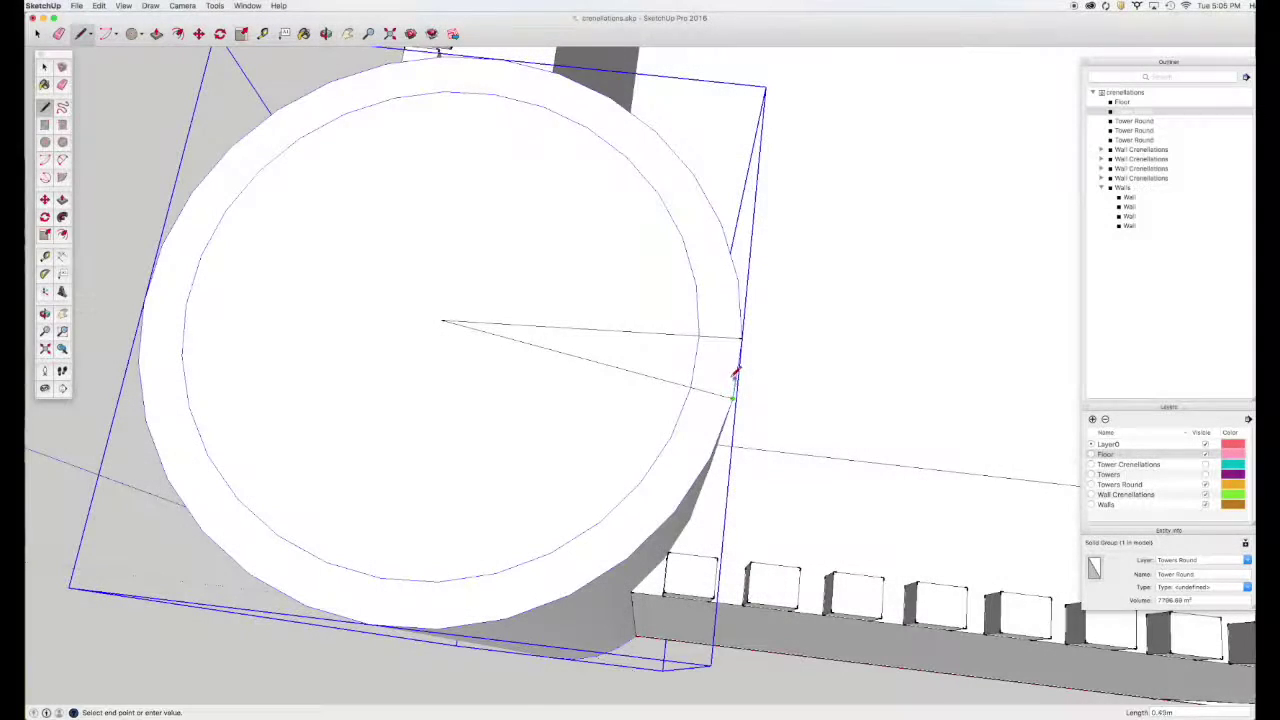
pyautogui.click(698, 335)
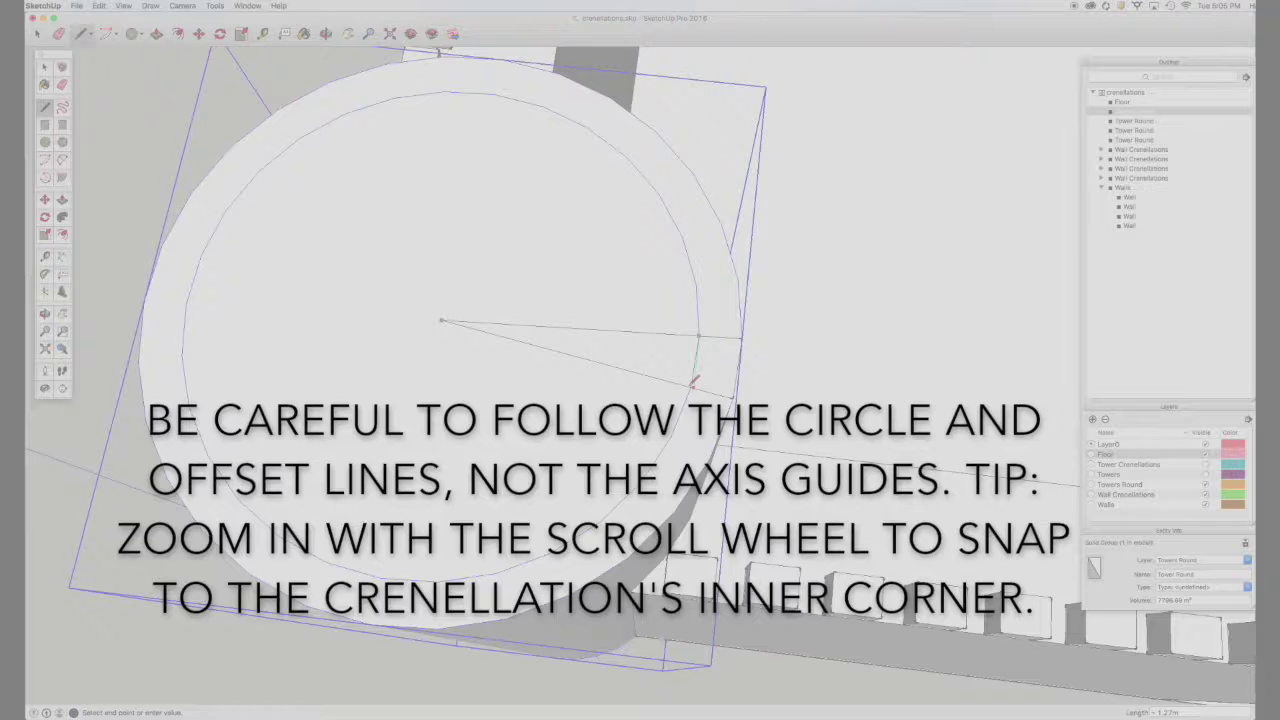
pyautogui.scroll(3, 694, 380)
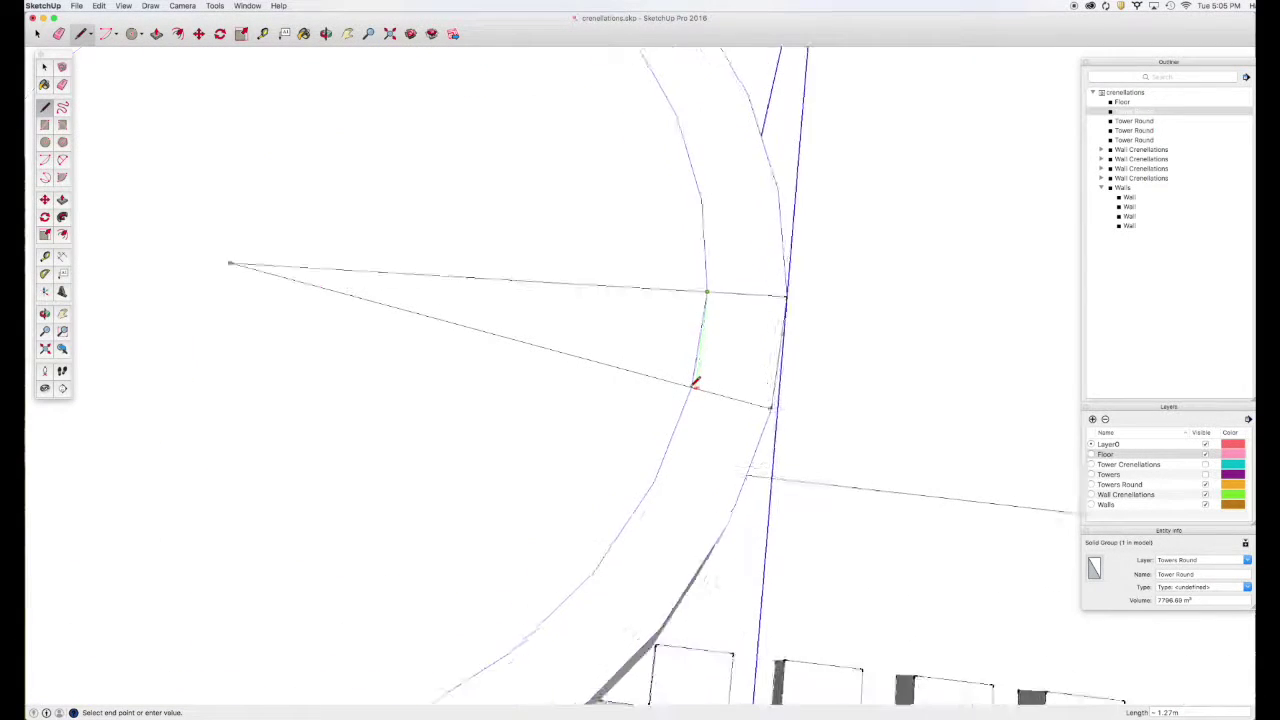
pyautogui.scroll(1, 694, 380)
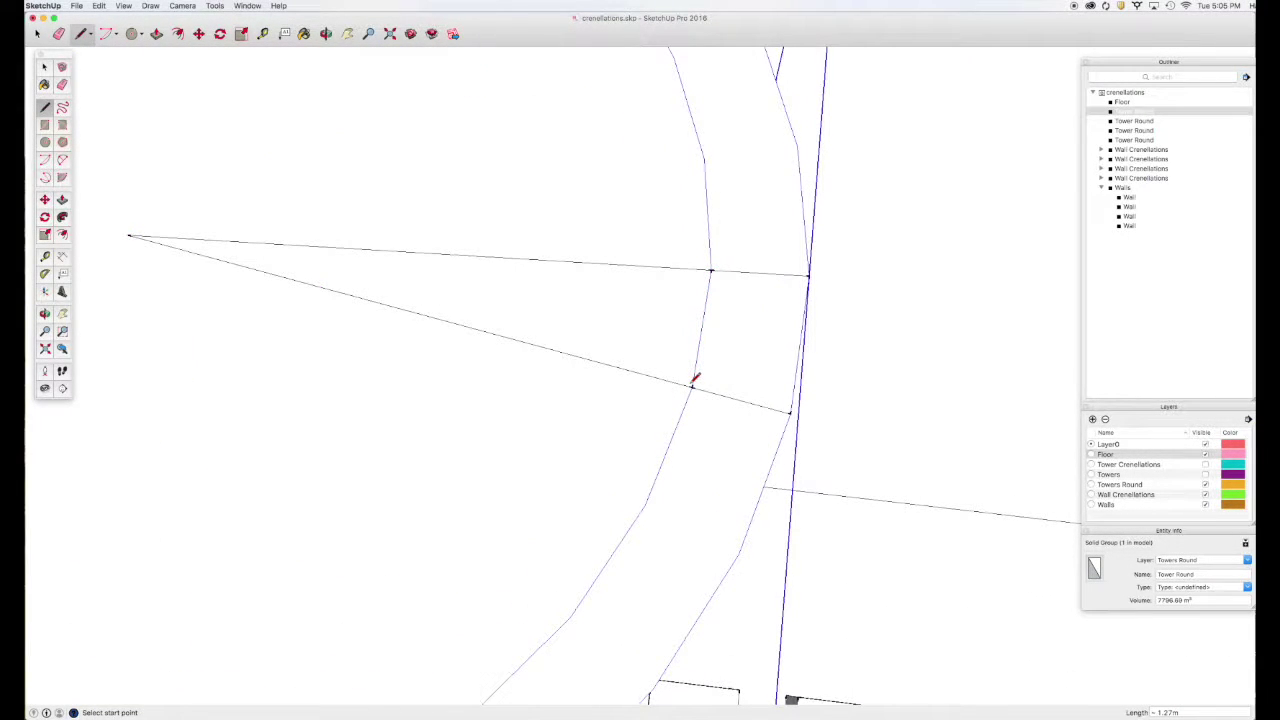
pyautogui.click(692, 381)
pyautogui.moveTo(726, 366)
pyautogui.mouseDown(button='middle')
pyautogui.moveTo(714, 411)
pyautogui.moveTo(706, 197)
pyautogui.mouseUp(button='middle')
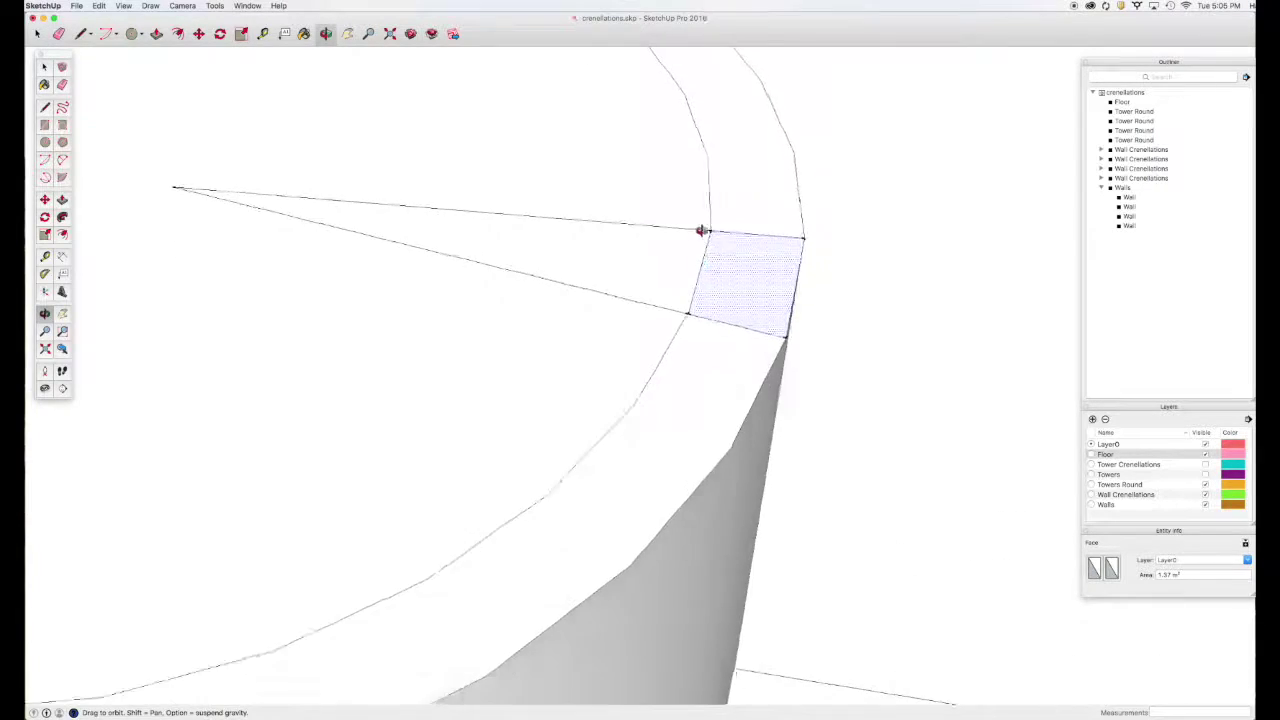
pyautogui.scroll(-2, 706, 203)
# Push/pull the footprint up 1 m into a block, then select it with its guide lines.
pyautogui.press('p')
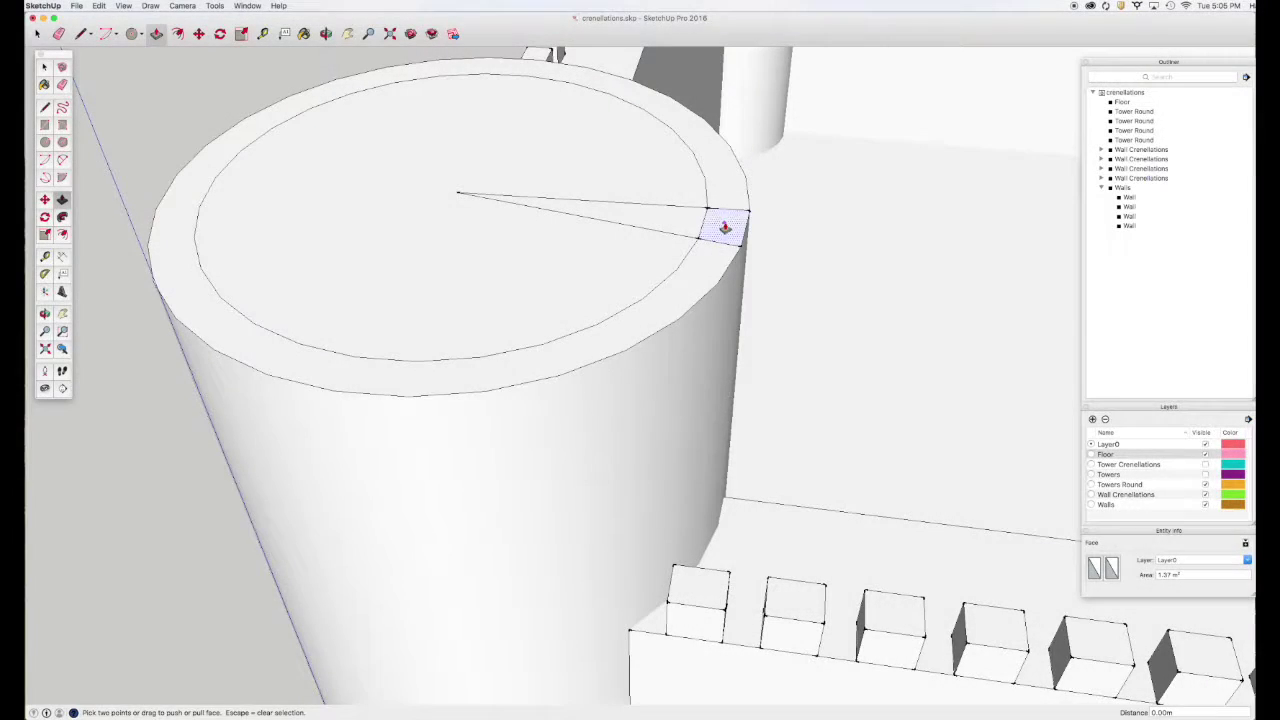
pyautogui.click(725, 216)
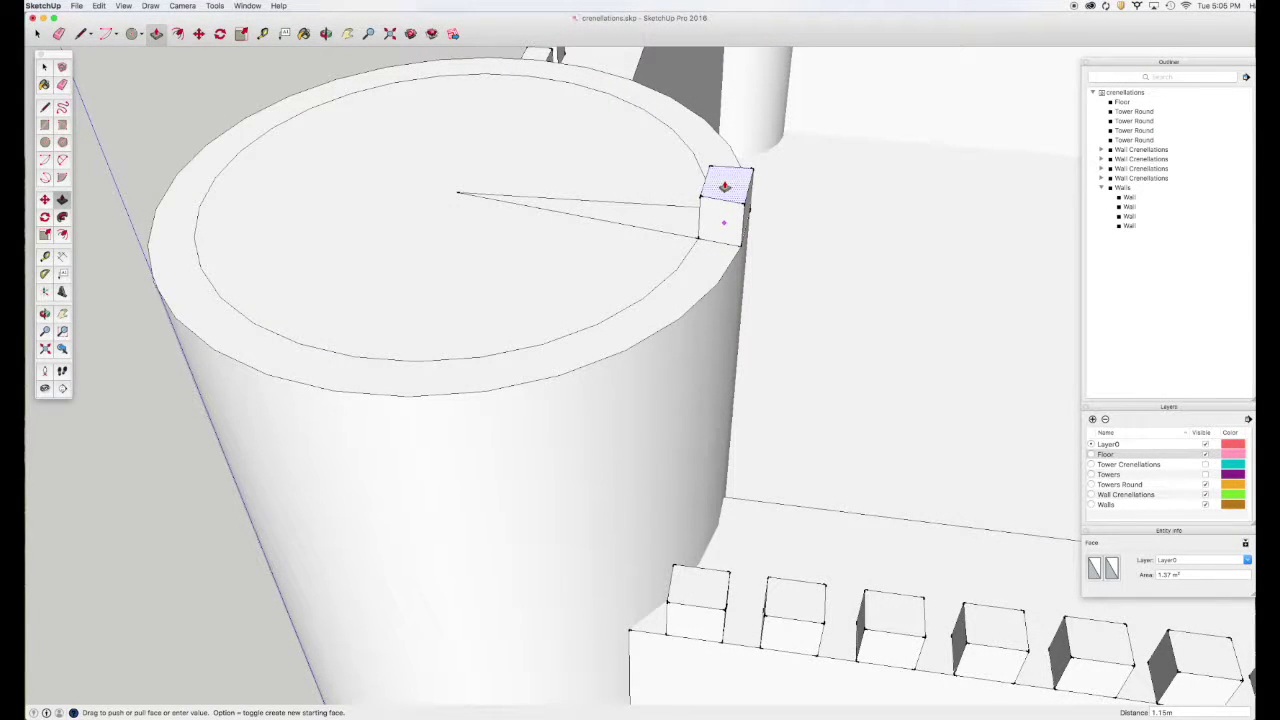
pyautogui.write('1')
pyautogui.press('Return')
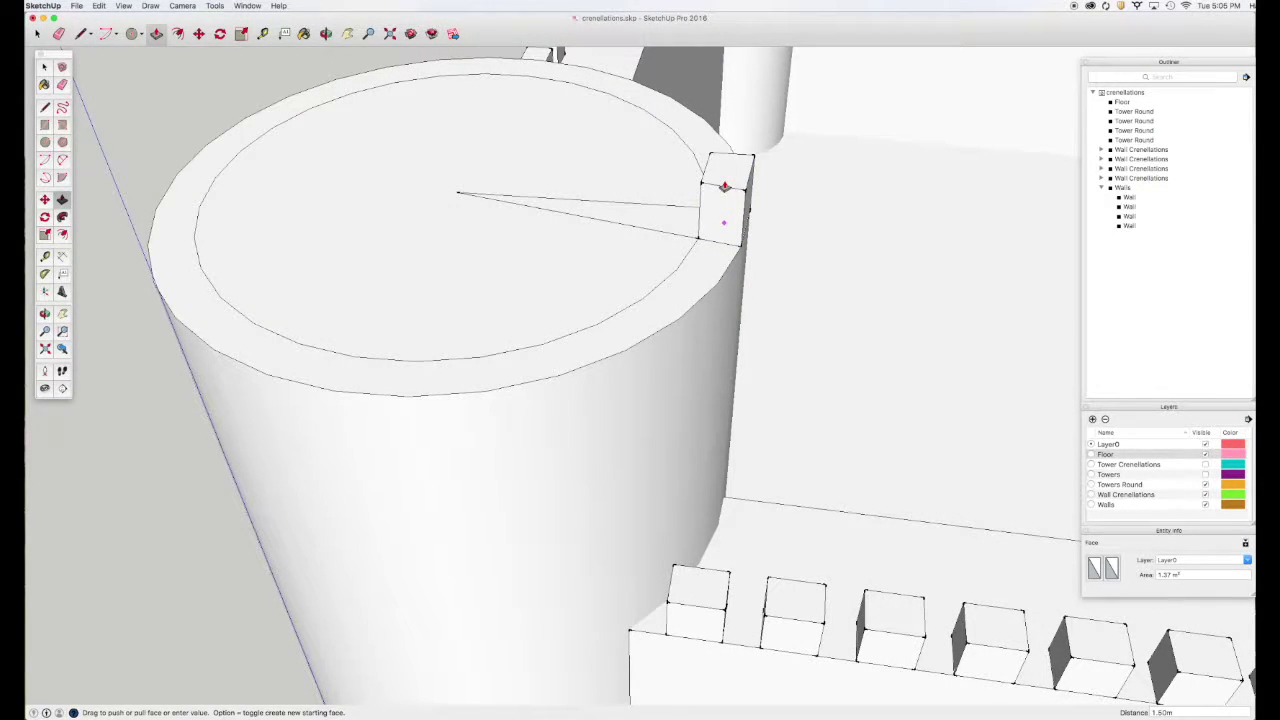
pyautogui.press('space')
pyautogui.moveTo(388, 142); pyautogui.dragTo(820, 280)
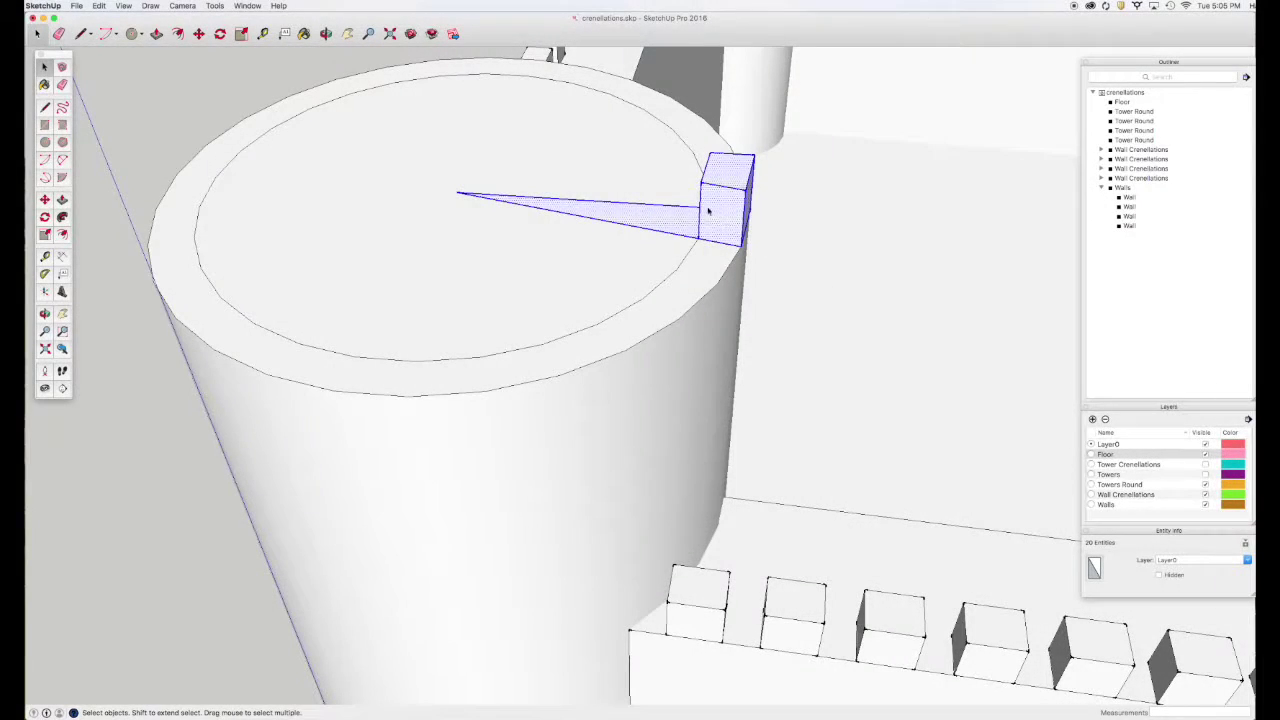
pyautogui.rightClick(714, 203)
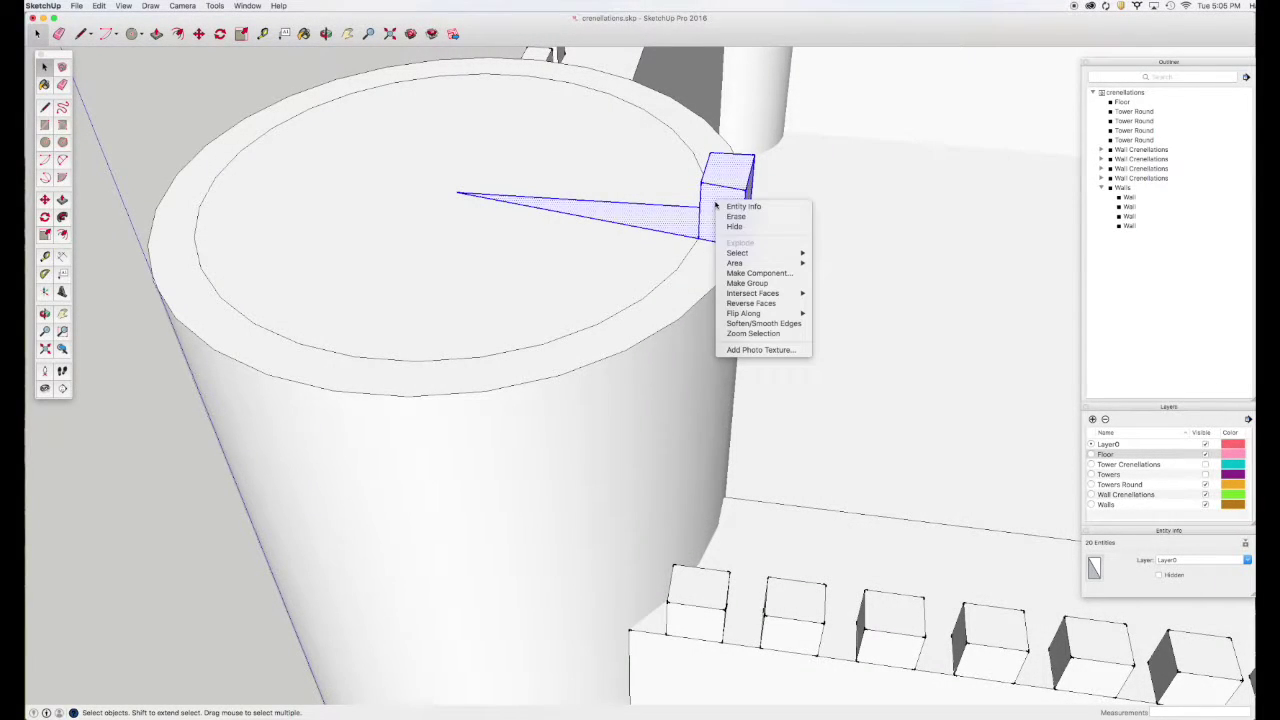
# Make a 'Tower Round Crenellation' component on a new 'Tower Round Crenellations' layer.
pyautogui.click(748, 274)
pyautogui.write('Tower')
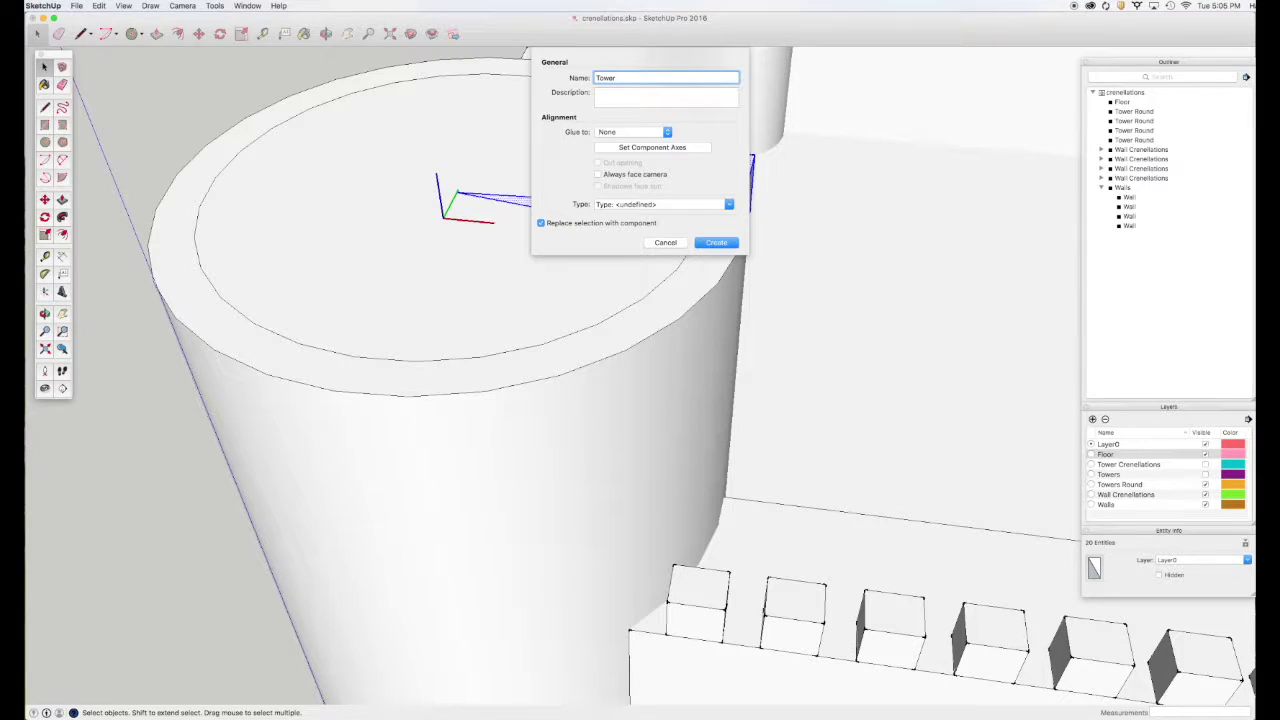
pyautogui.write(' Round Crenellation')
pyautogui.click(716, 243)
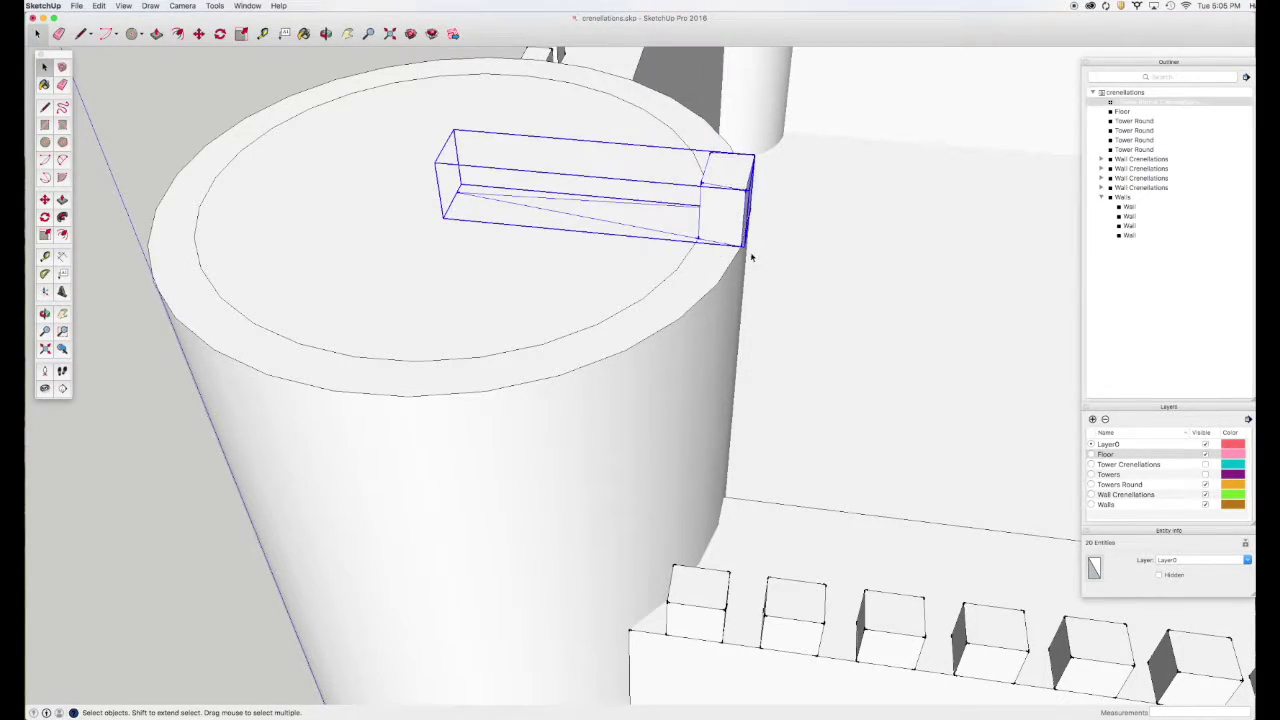
pyautogui.write('Tower Round Crenellations')
pyautogui.press('Return')
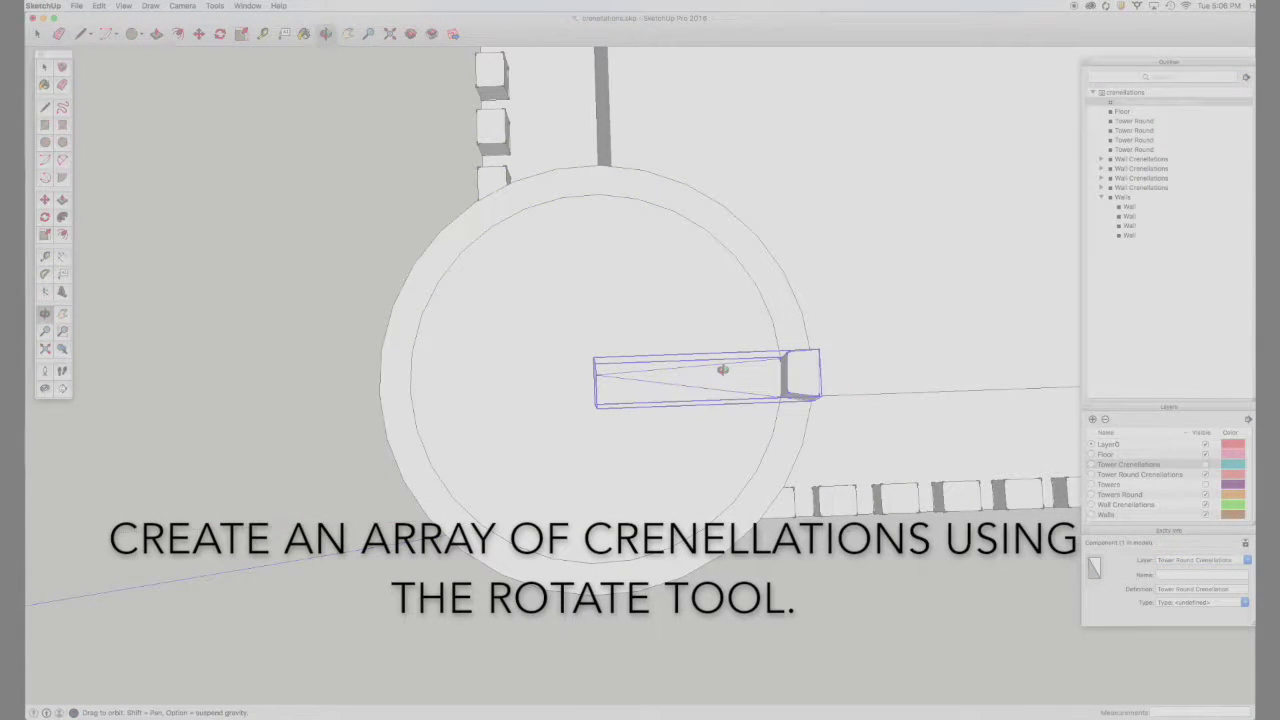
# Try rotate-copying the crenellation around the tower centre with 20 copies, then revert.
pyautogui.press('r')
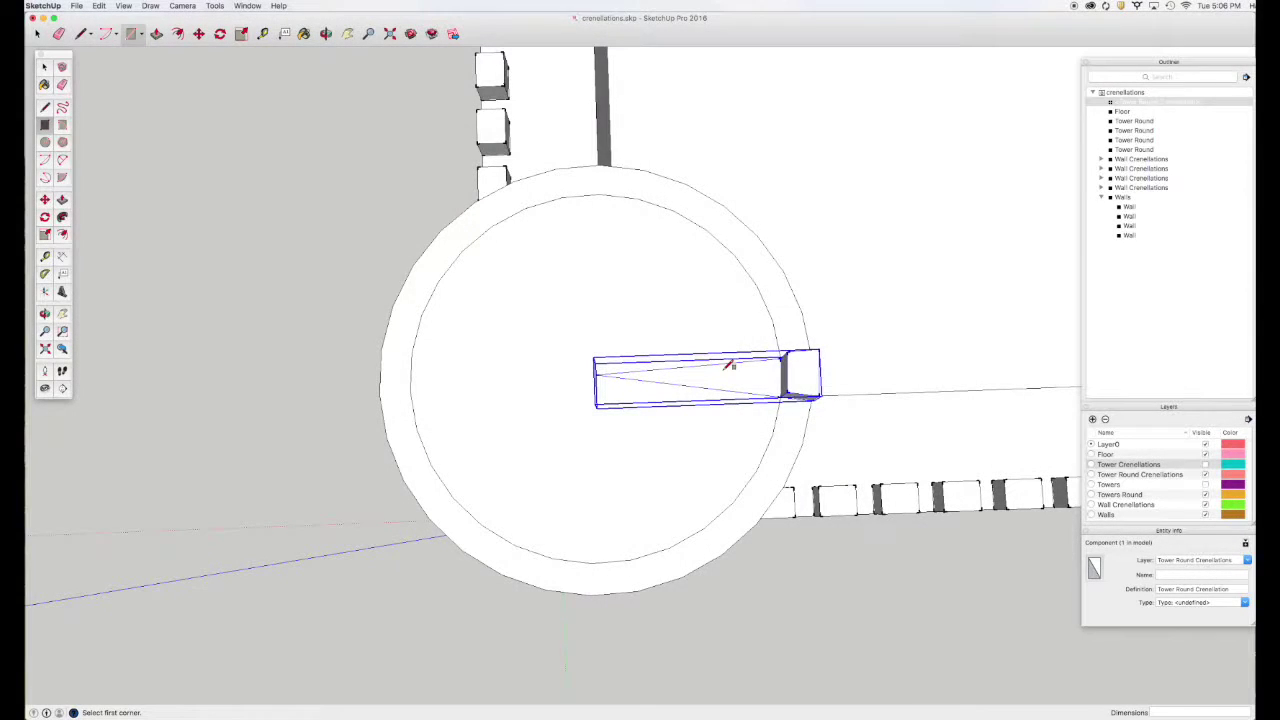
pyautogui.click(44, 217)
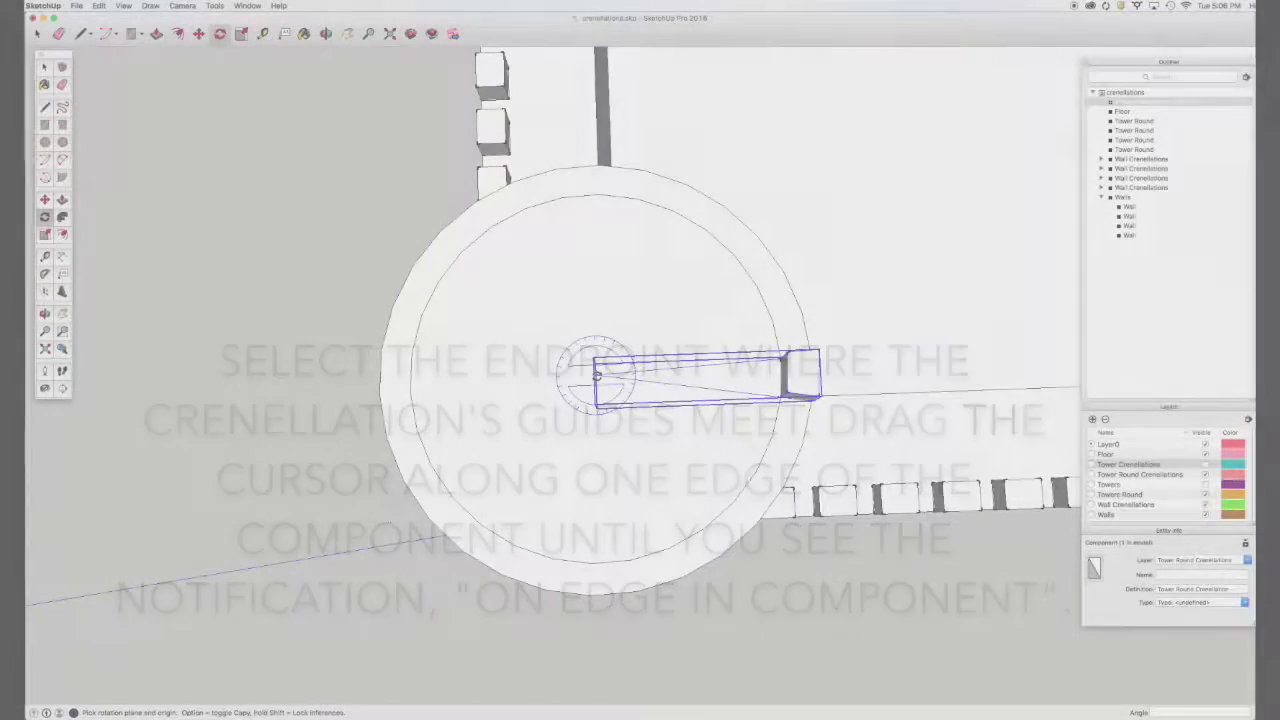
pyautogui.click(595, 375)
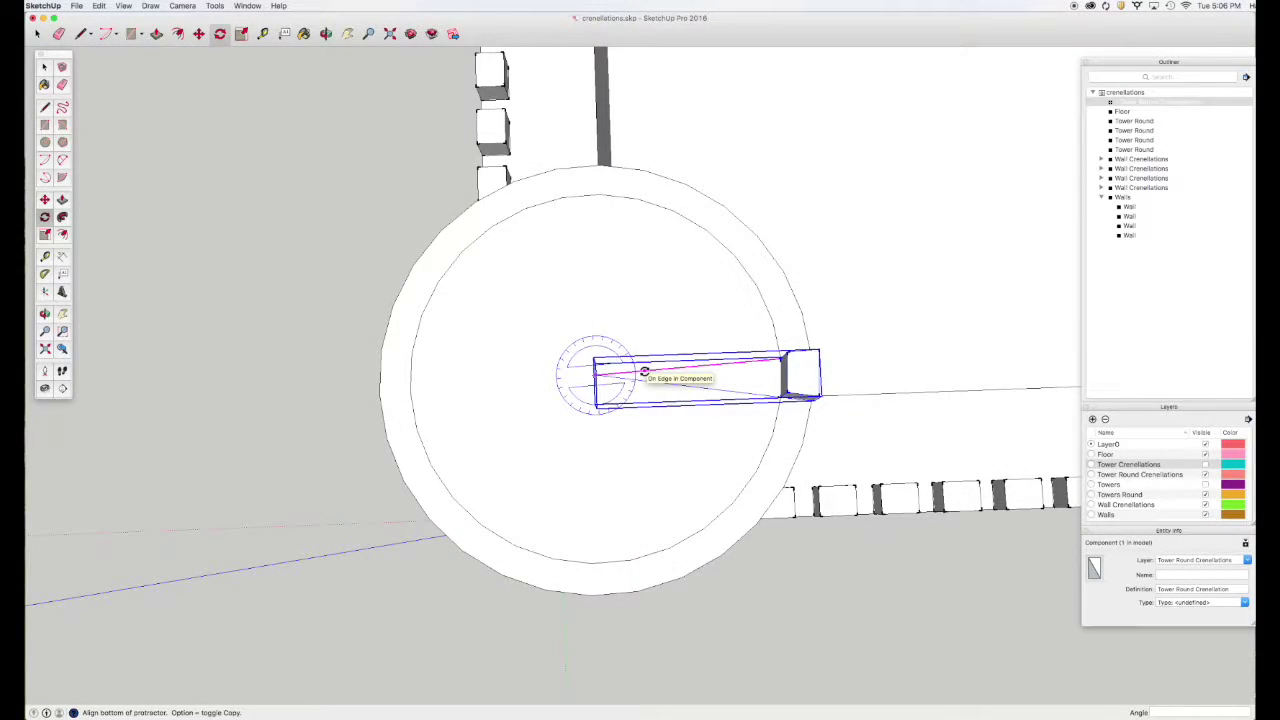
pyautogui.click(644, 372)
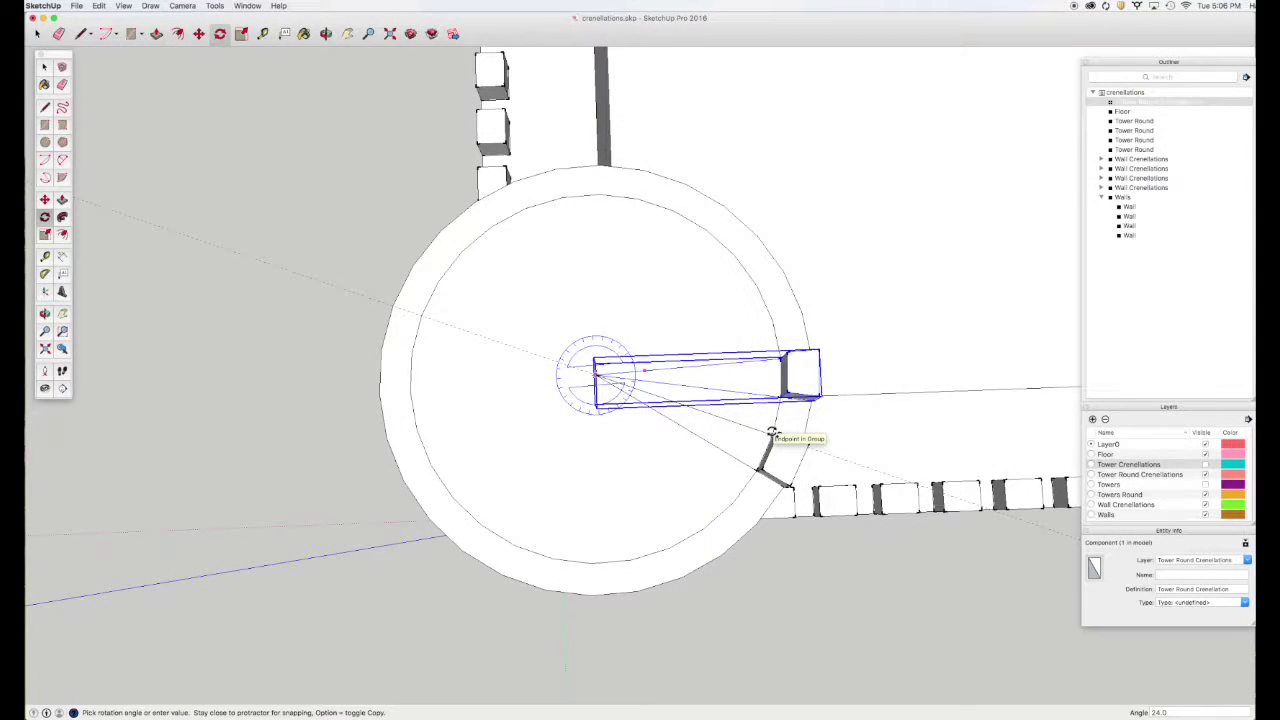
pyautogui.click(772, 432)
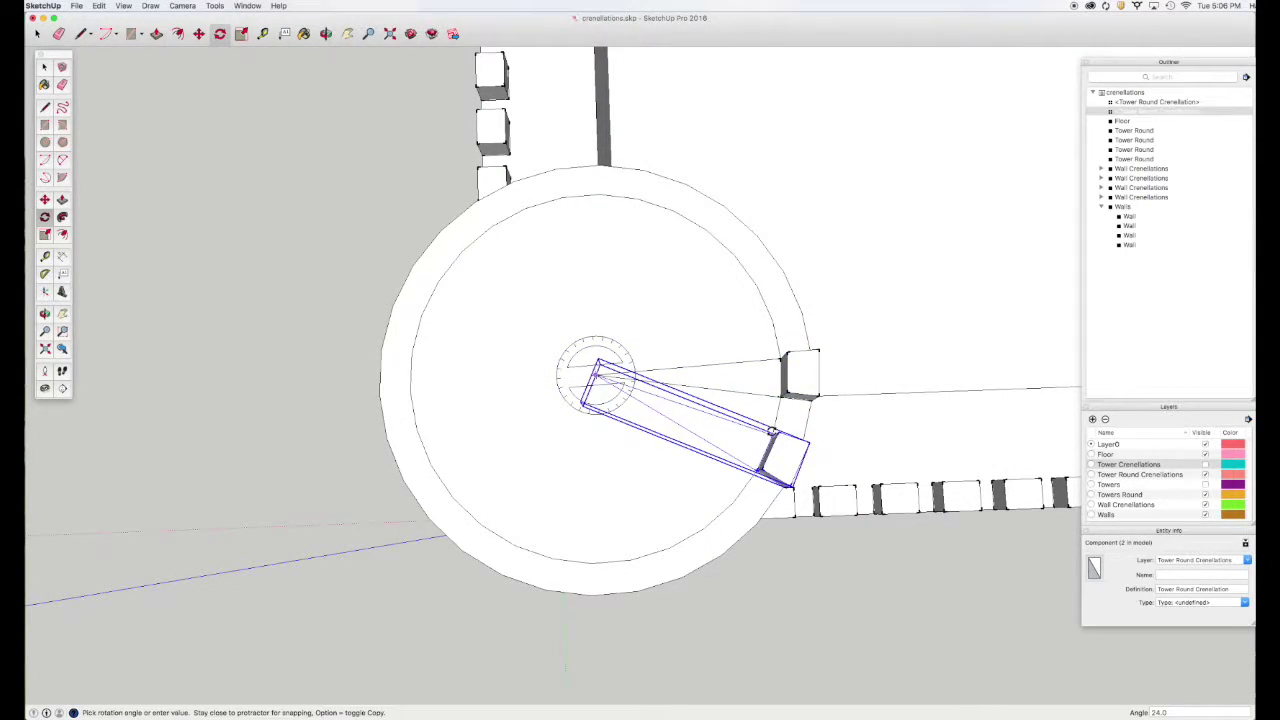
pyautogui.write('20')
pyautogui.press('Return')
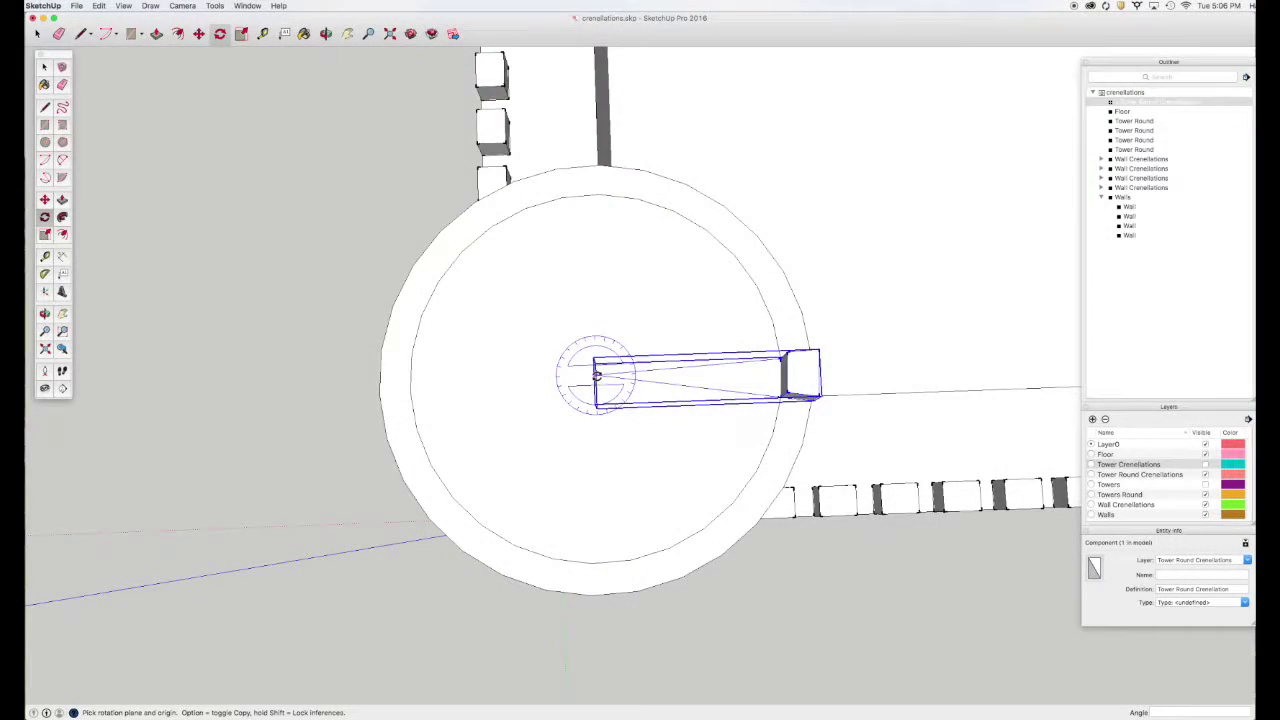
# Rotate-copy the crenellation about the tower centre as a 20x array, giving 21 crenellations.
pyautogui.click(596, 376)
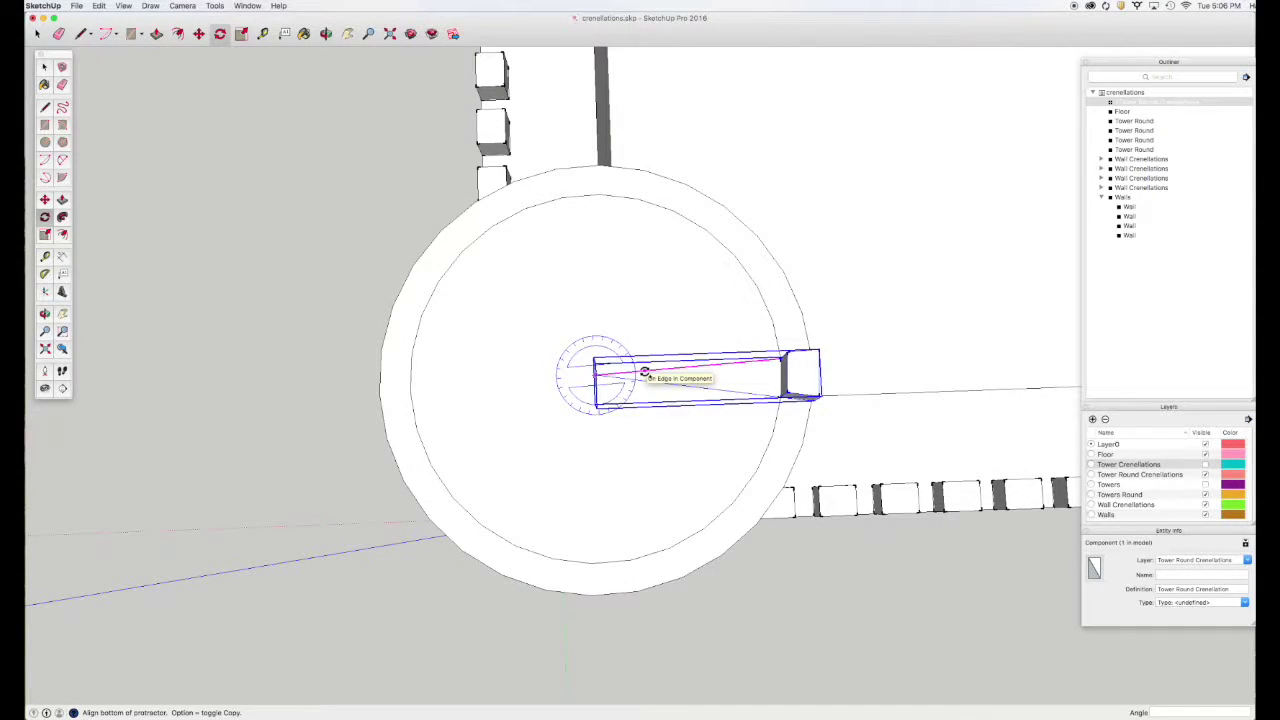
pyautogui.click(644, 372)
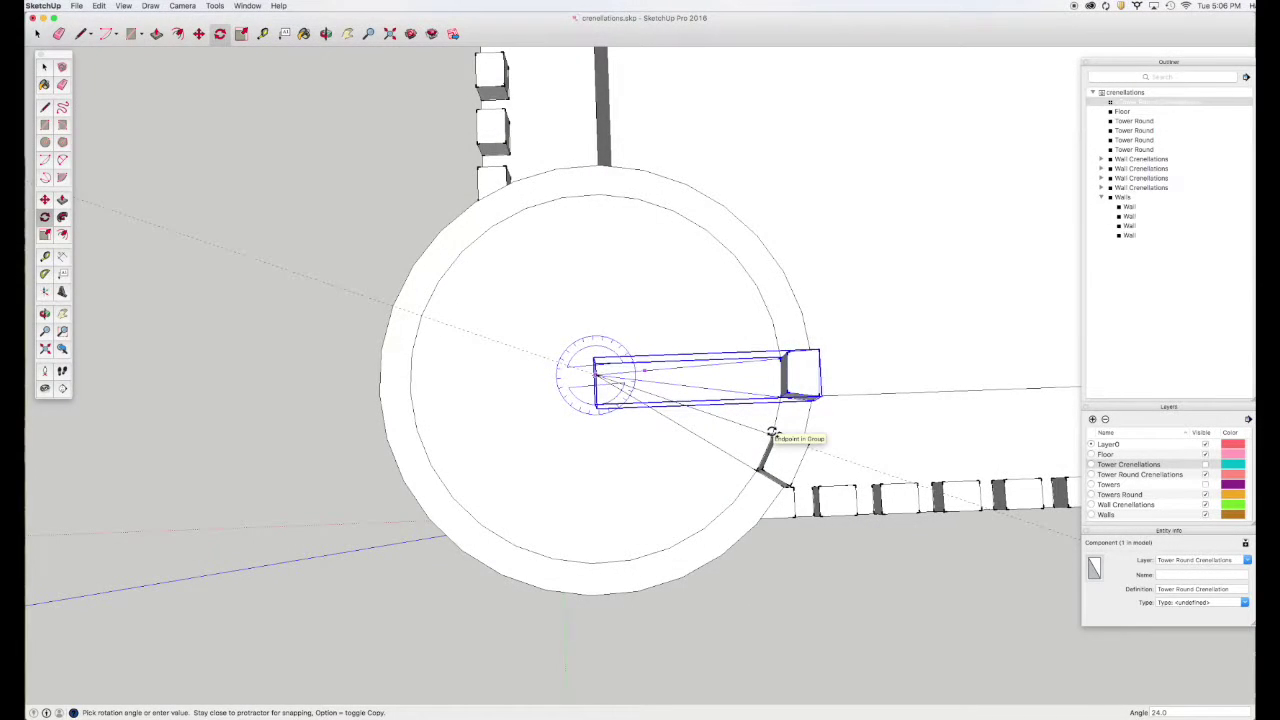
pyautogui.click(772, 430)
pyautogui.write('20x')
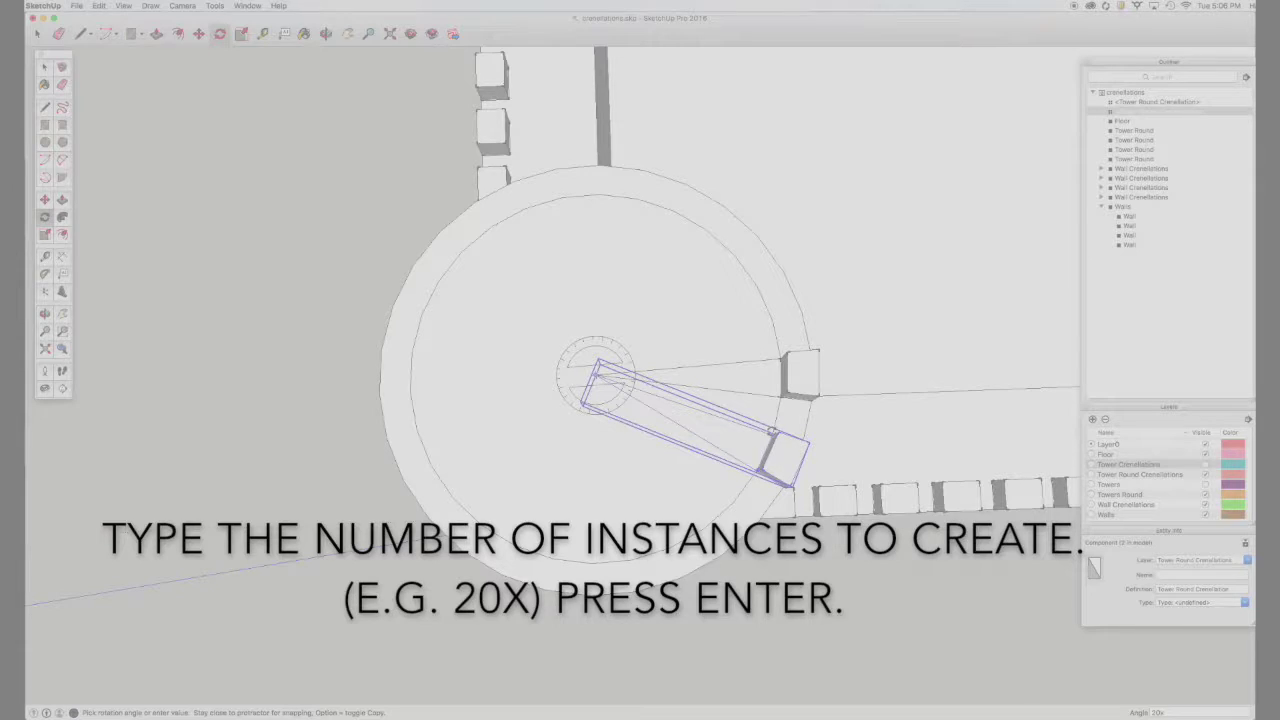
pyautogui.press('Return')
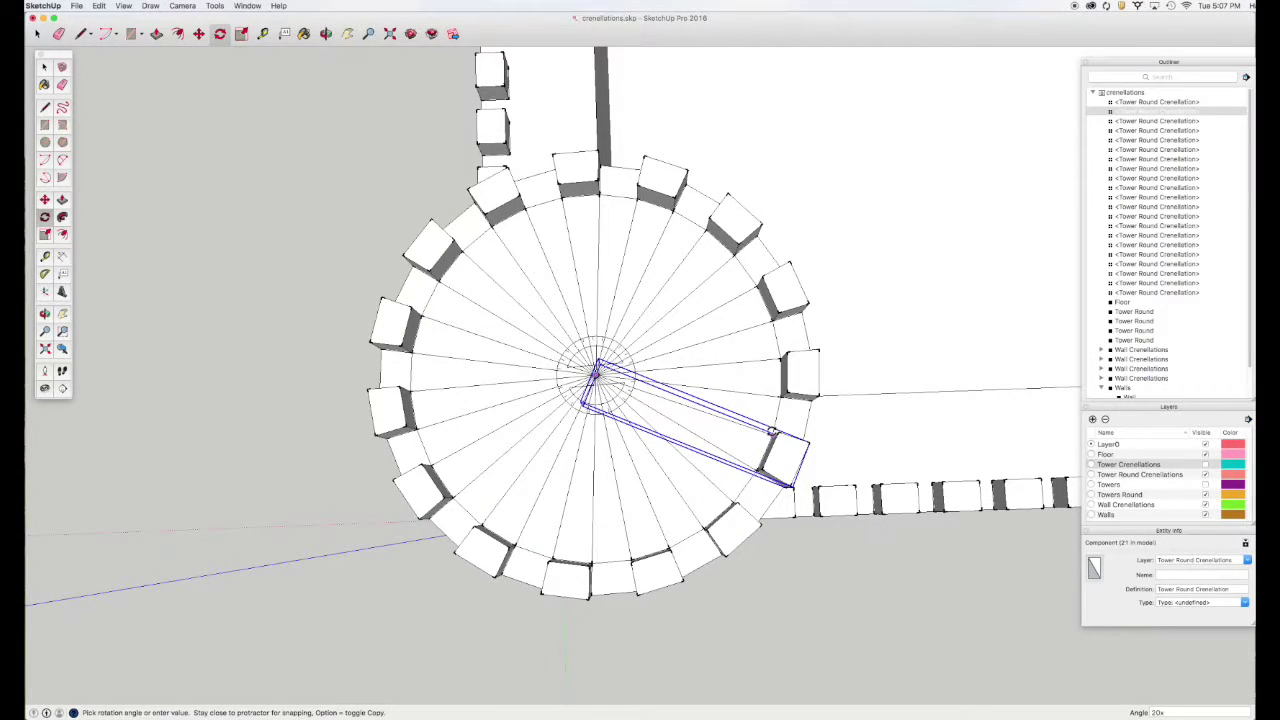
pyautogui.press('space')
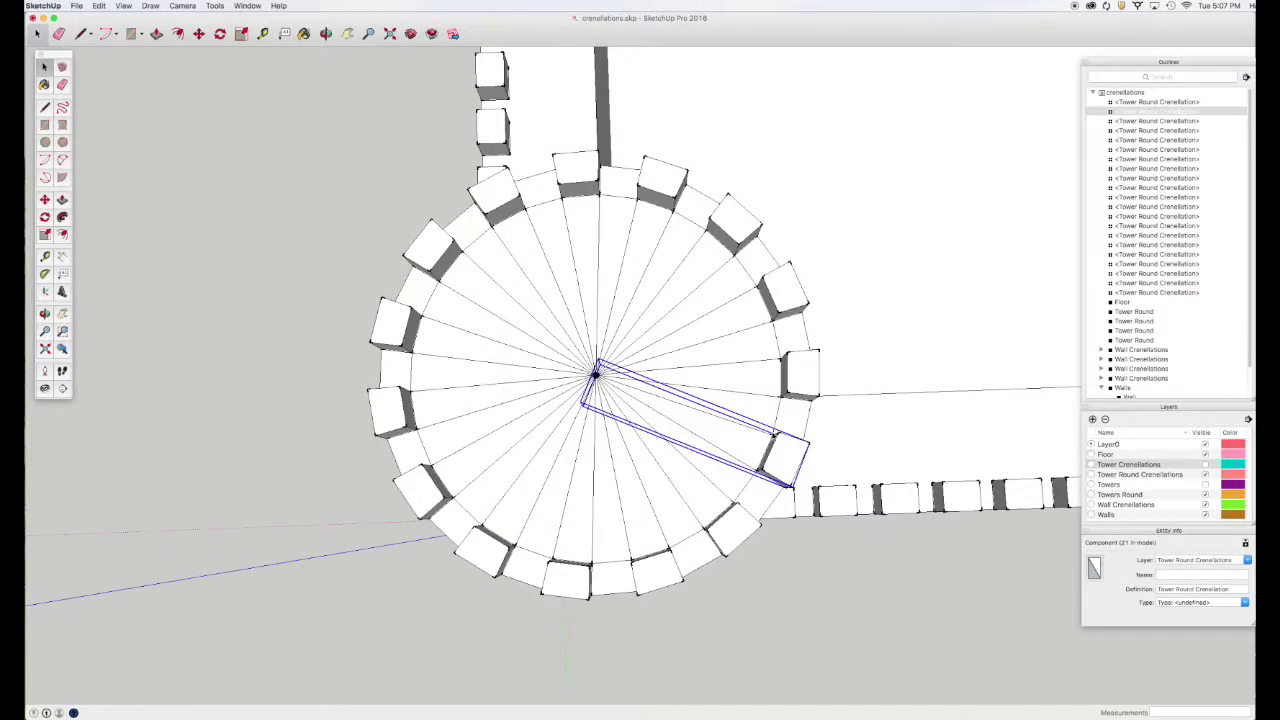
# Delete the radial guide lines and group the crenellations as Tower Round Crenellations on that layer.
pyautogui.doubleClick(718, 423)
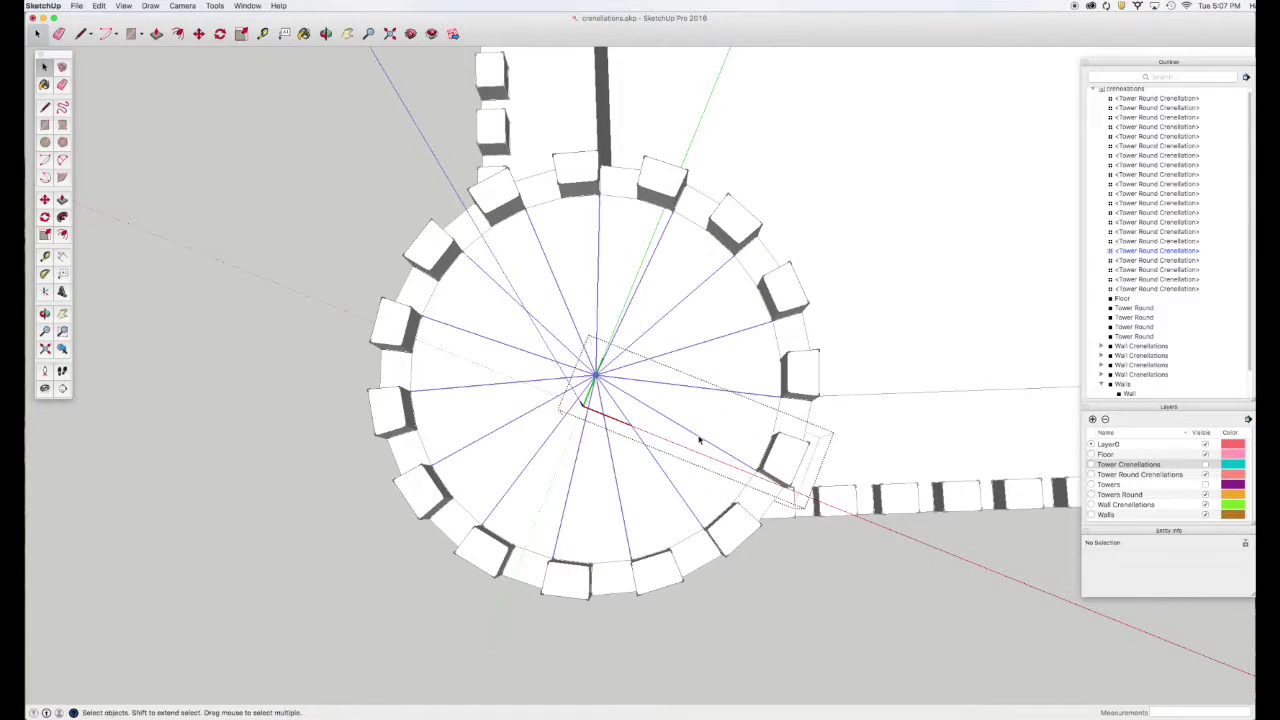
pyautogui.press('Delete')
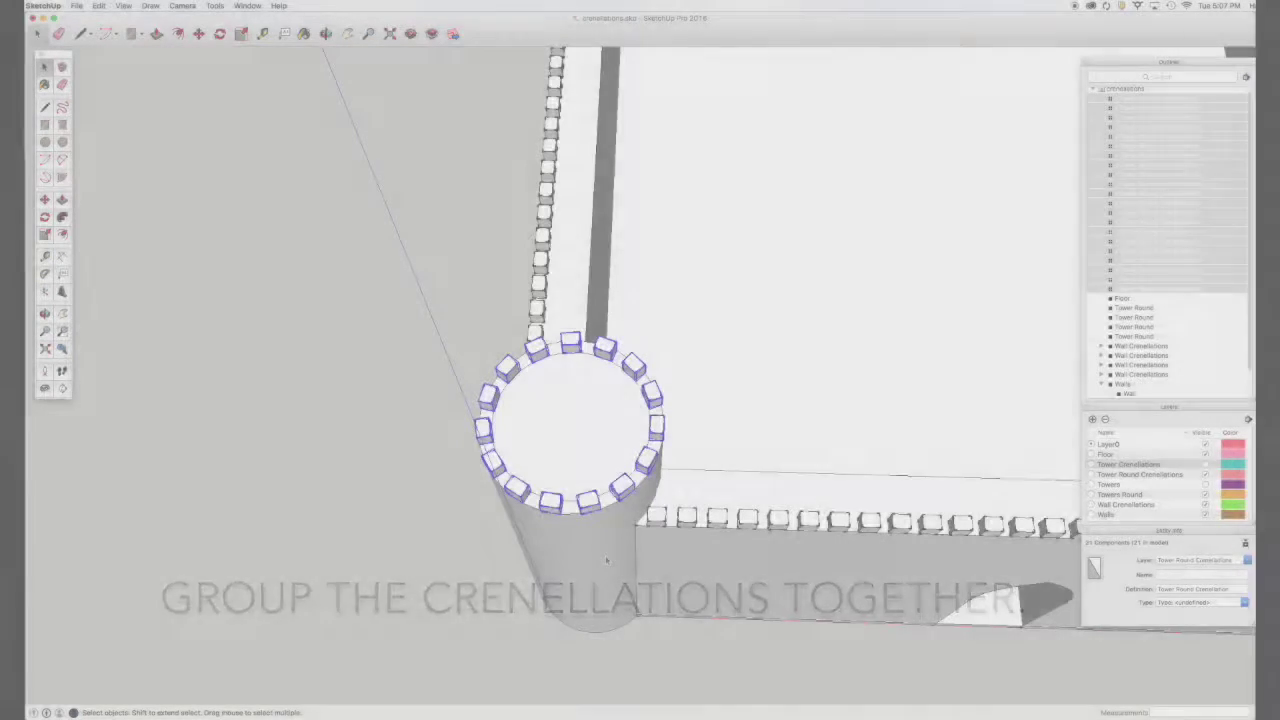
pyautogui.rightClick(580, 496)
pyautogui.click(636, 591)
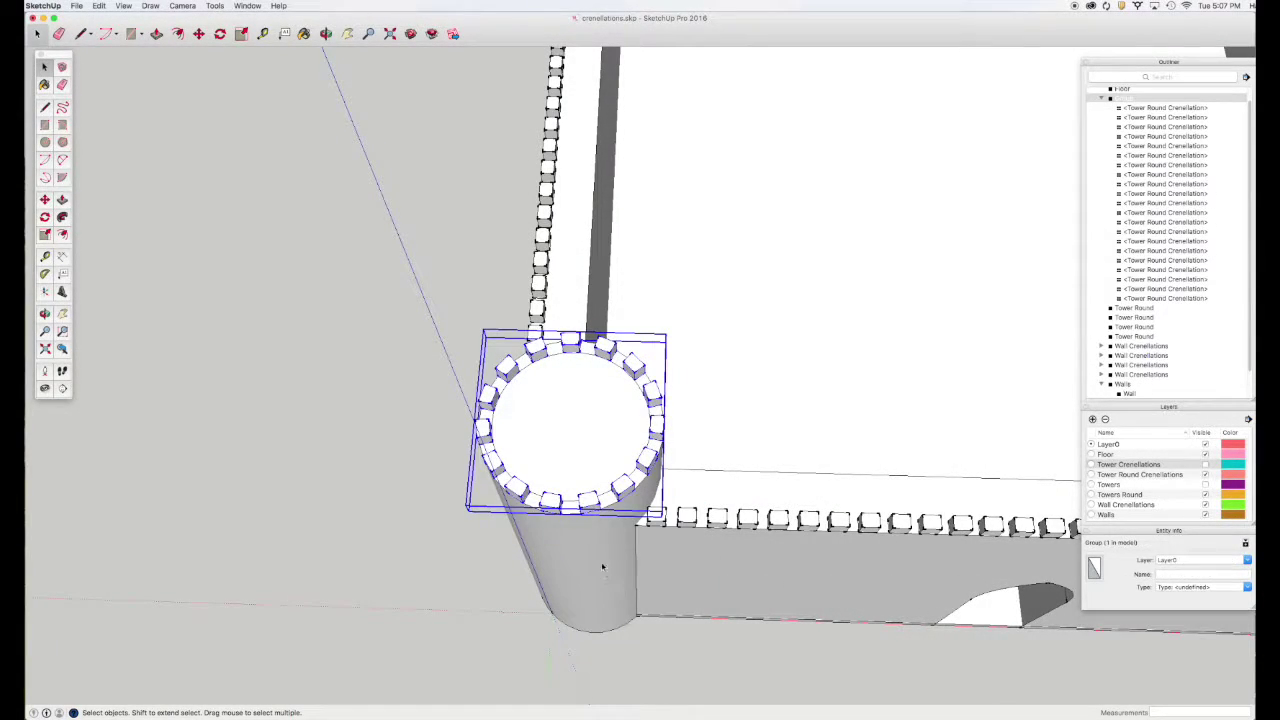
pyautogui.click(1207, 575)
pyautogui.write('Tower Round Crenellations')
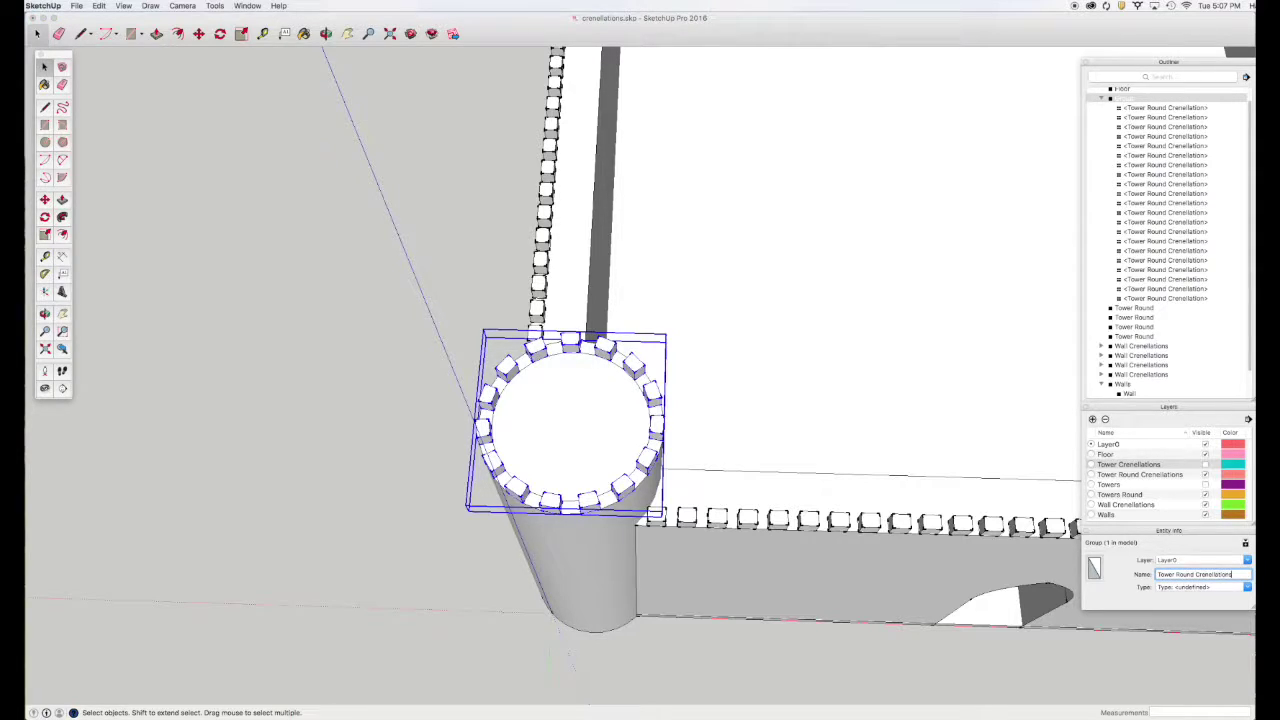
pyautogui.click(1200, 560)
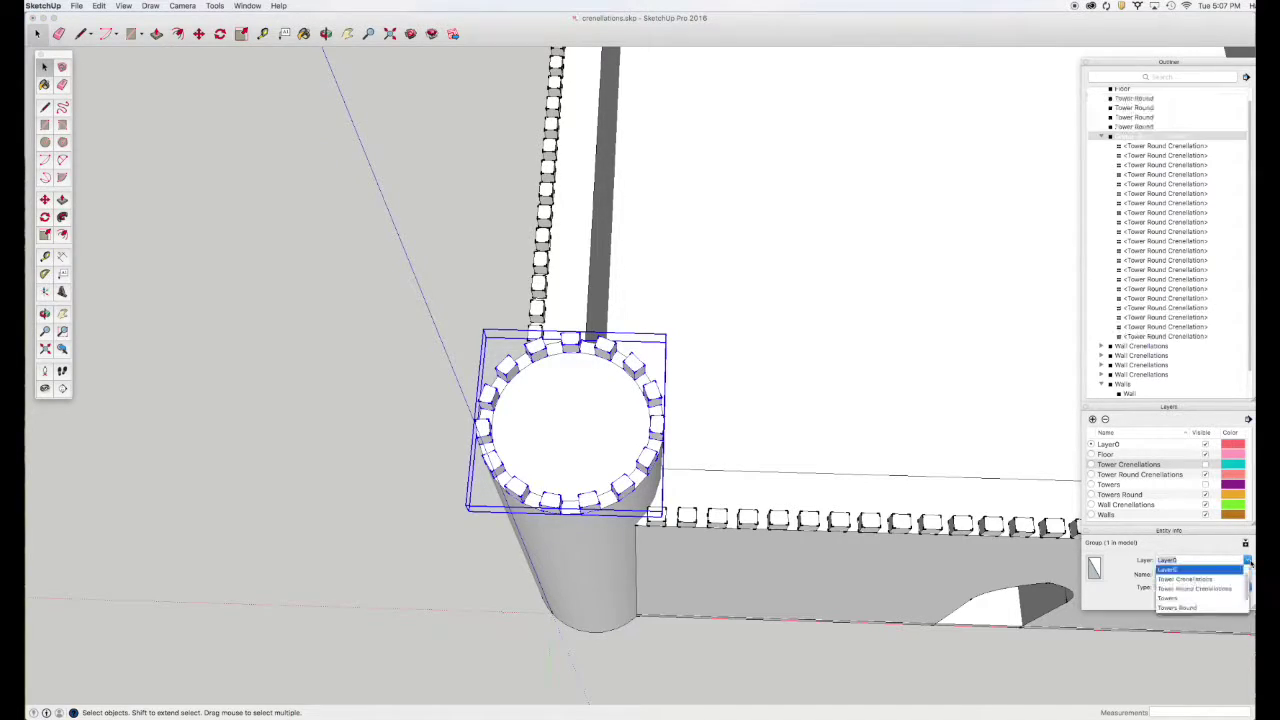
pyautogui.click(1212, 596)
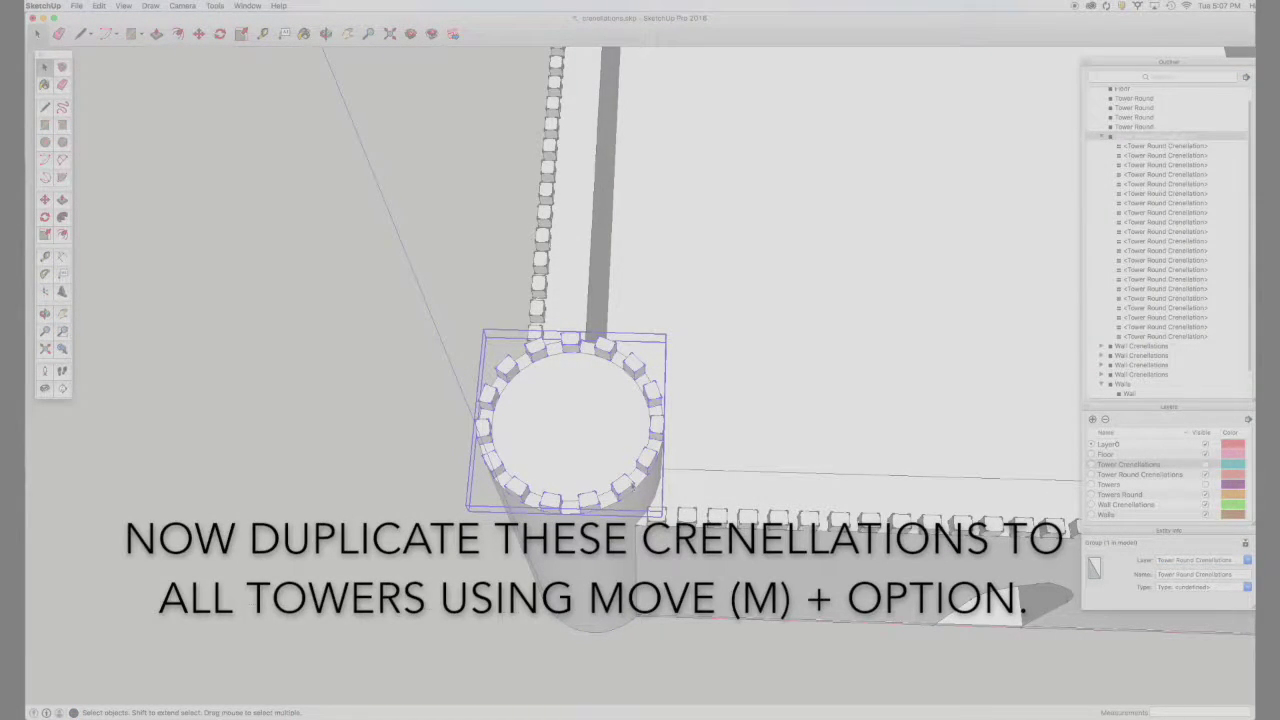
# Move-copy the crenellation ring group onto the top-left tower.
pyautogui.press('m')
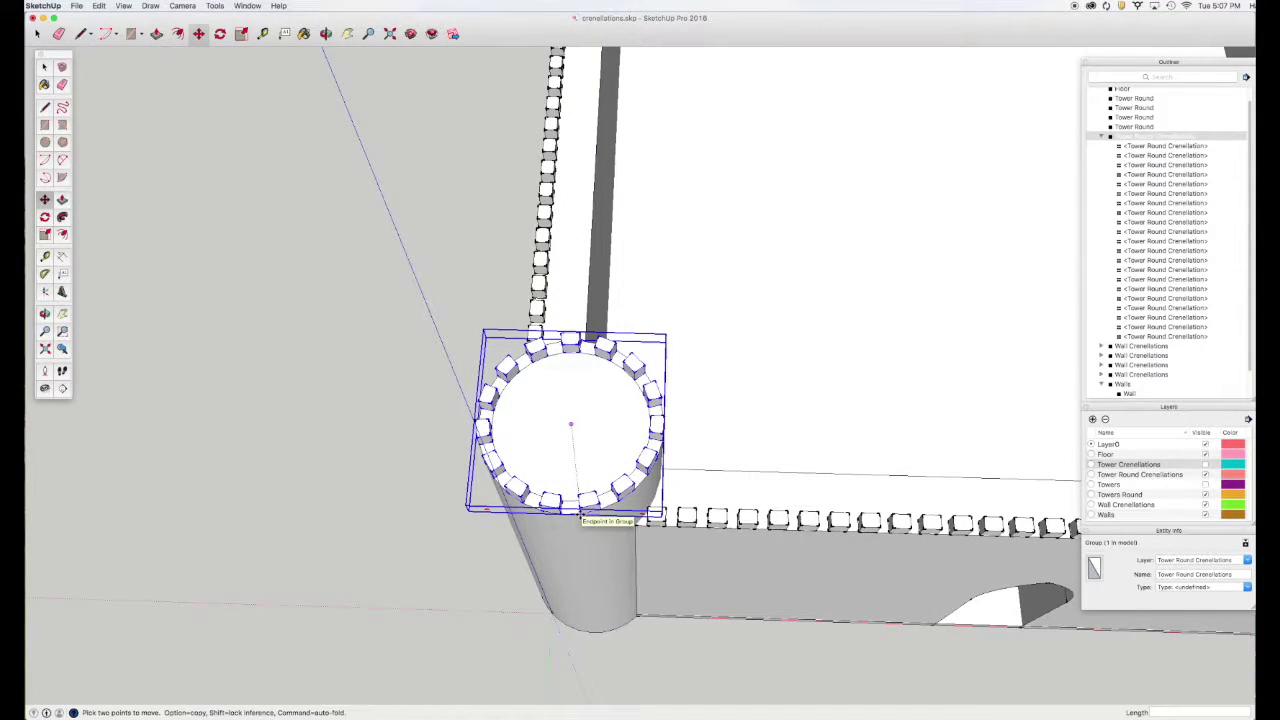
pyautogui.press('alt')
pyautogui.click(580, 514)
pyautogui.scroll(-5, 600, 420)
pyautogui.scroll(-5, 606, 390)
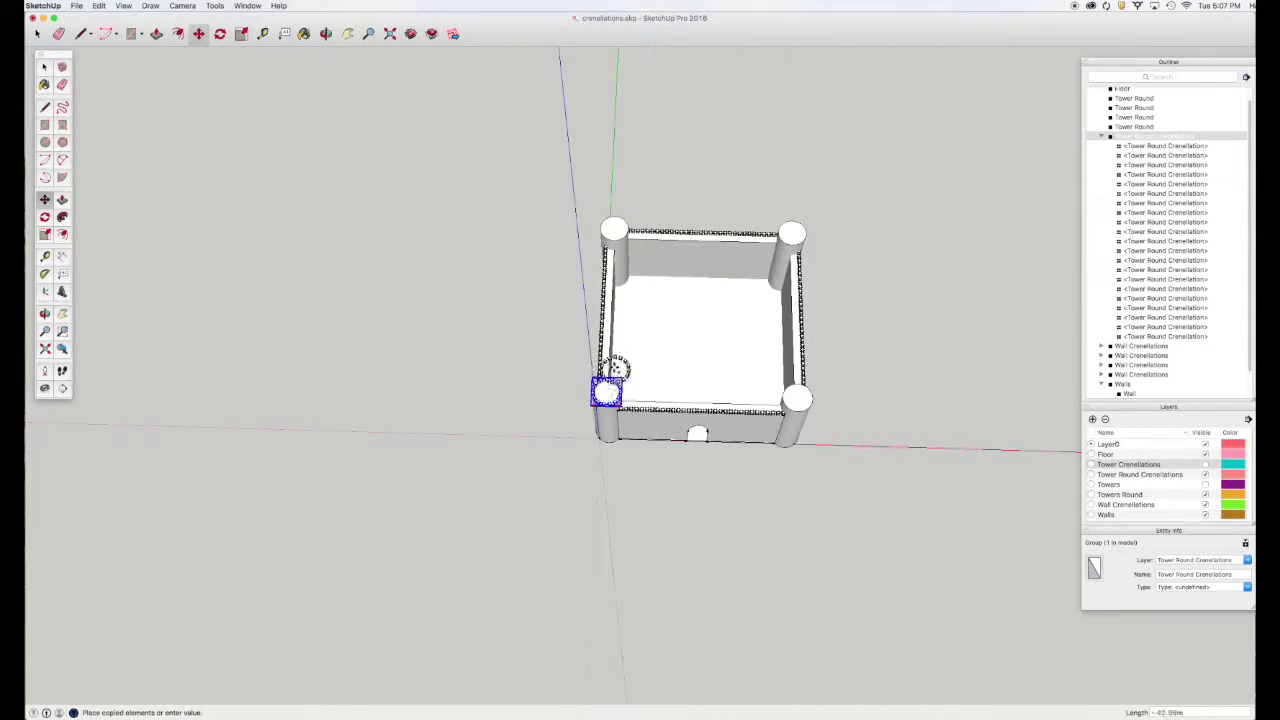
pyautogui.scroll(1, 612, 228)
pyautogui.scroll(5, 615, 240)
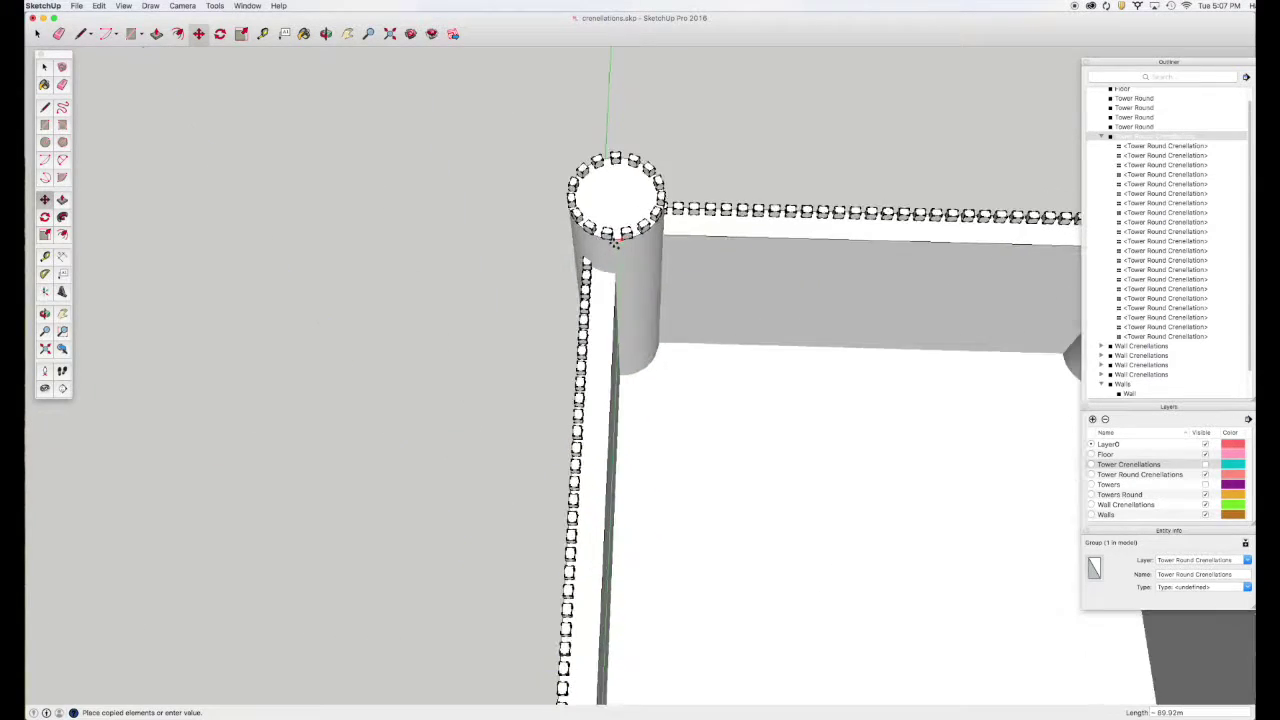
pyautogui.click(621, 237)
# Copy the crenellation ring onto the top-right and bottom-right towers.
pyautogui.click(621, 237)
pyautogui.scroll(-6, 620, 232)
pyautogui.scroll(4, 797, 225)
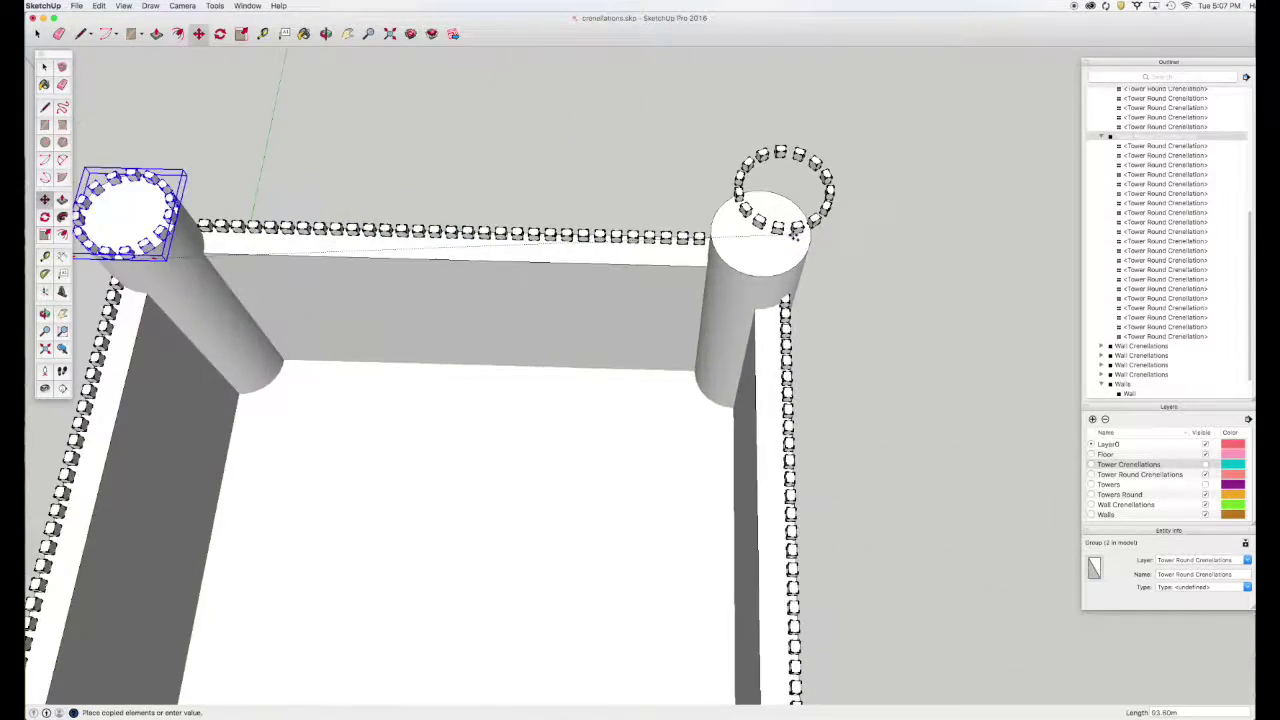
pyautogui.scroll(2, 785, 205)
pyautogui.click(748, 313)
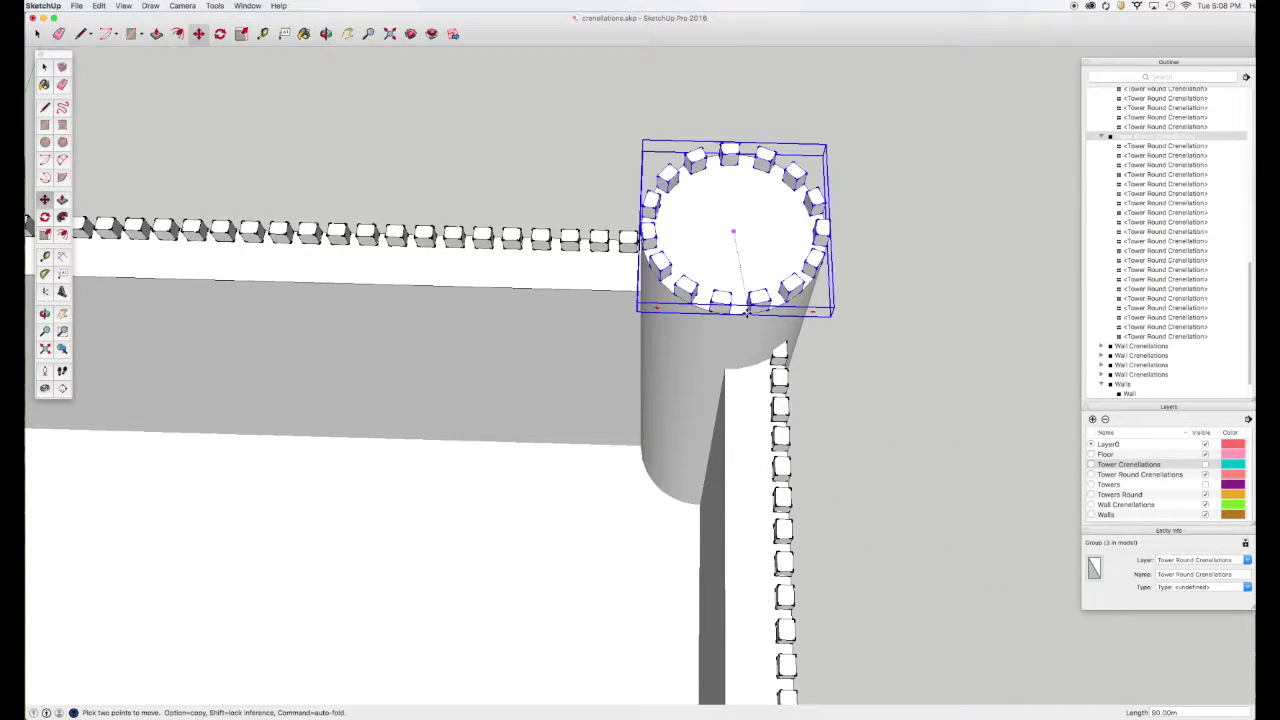
pyautogui.keyDown('alt'); pyautogui.click(748, 313); pyautogui.keyUp('alt')
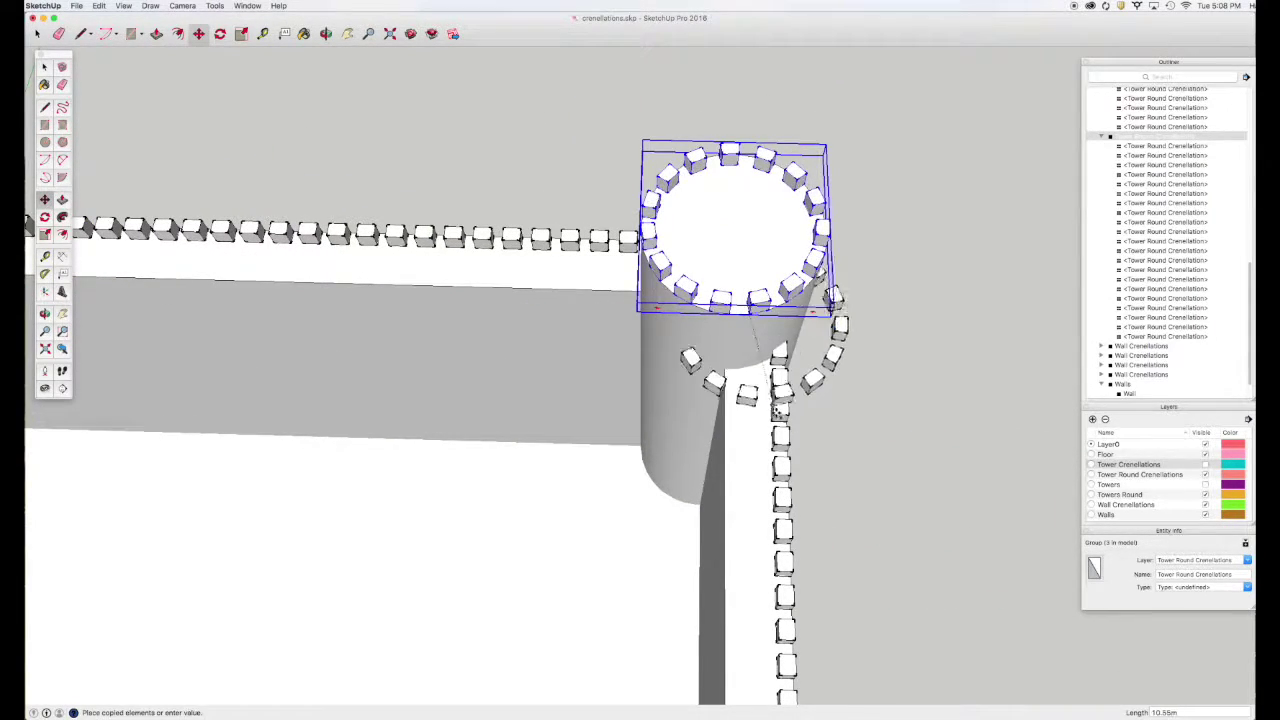
pyautogui.scroll(-3, 786, 357)
pyautogui.scroll(-3, 809, 361)
pyautogui.scroll(1, 803, 520)
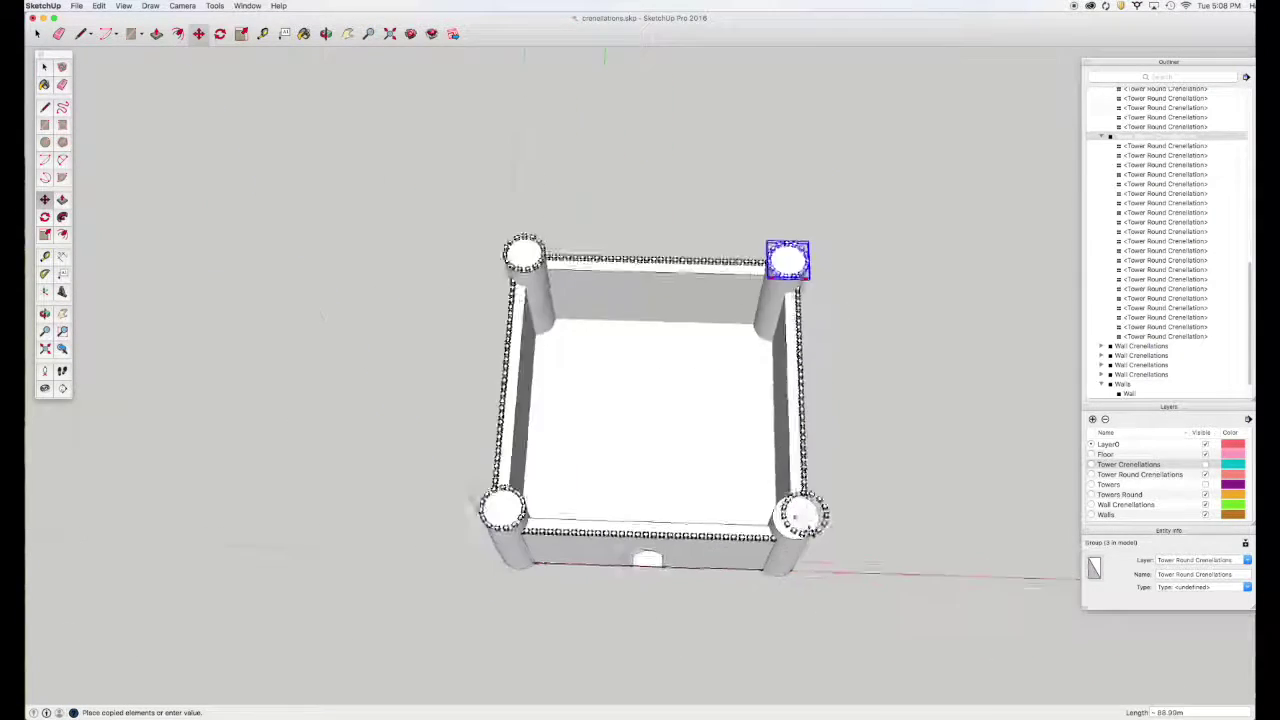
pyautogui.scroll(2, 800, 525)
pyautogui.scroll(3, 795, 560)
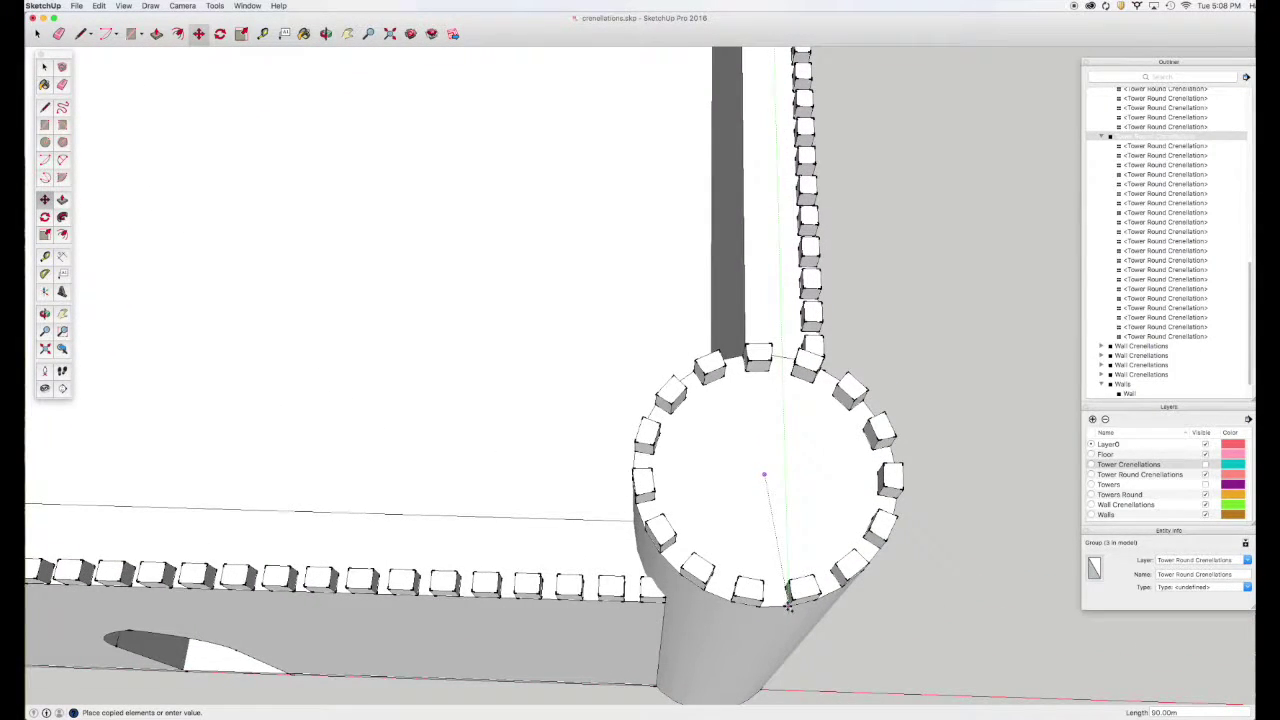
pyautogui.click(789, 600)
pyautogui.press('space')
pyautogui.scroll(-3, 762, 602)
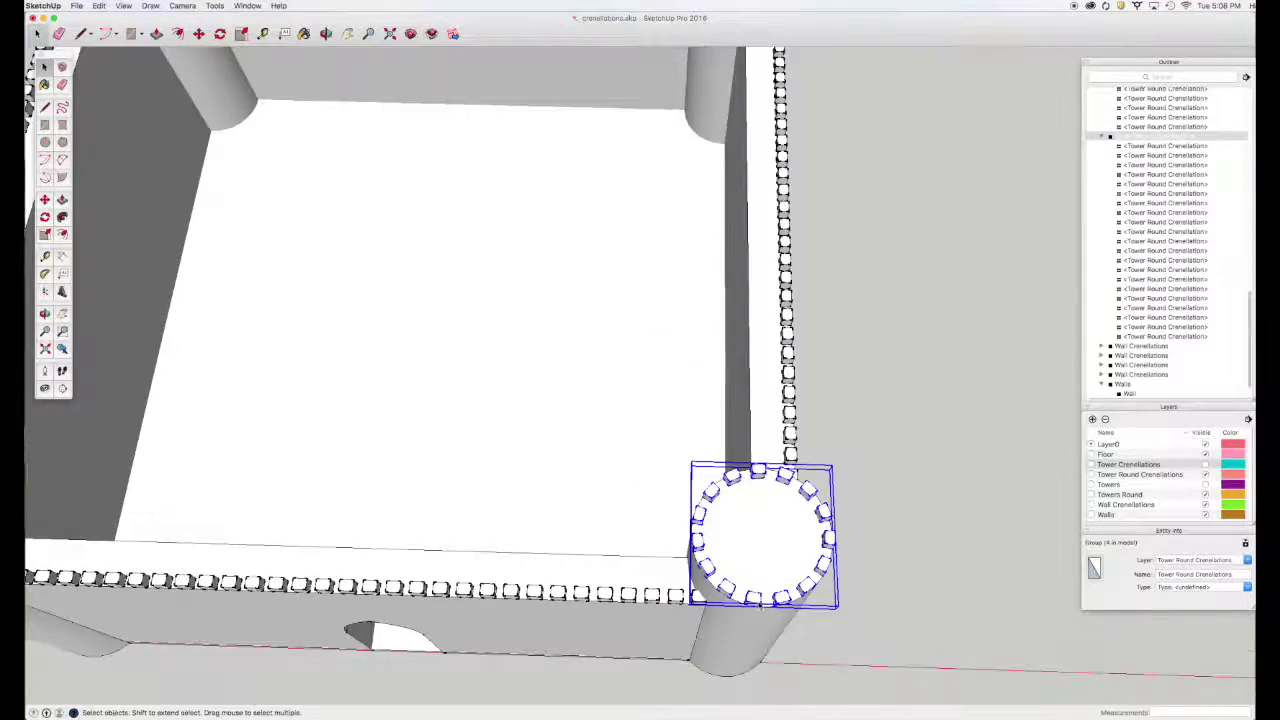
pyautogui.scroll(-4, 760, 602)
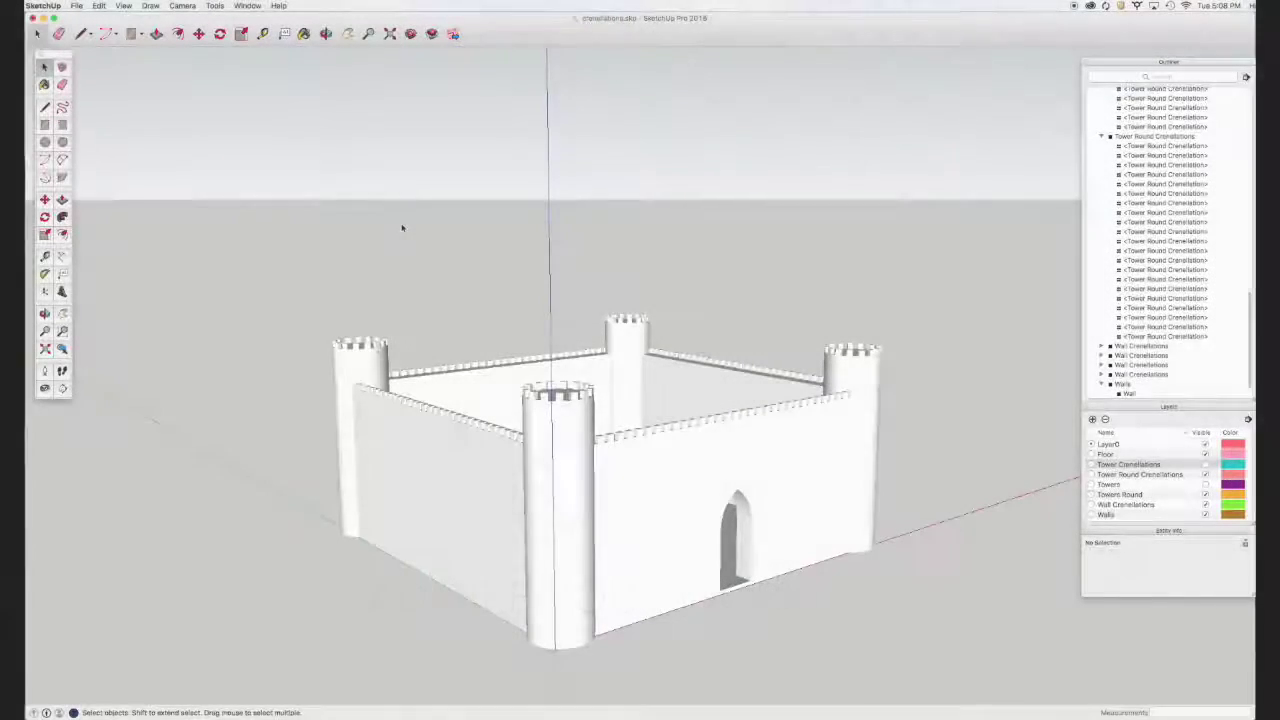
pyautogui.press('o')
pyautogui.moveTo(940, 327)
pyautogui.mouseDown()
pyautogui.moveTo(555, 325)
pyautogui.moveTo(432, 307)
pyautogui.mouseUp()
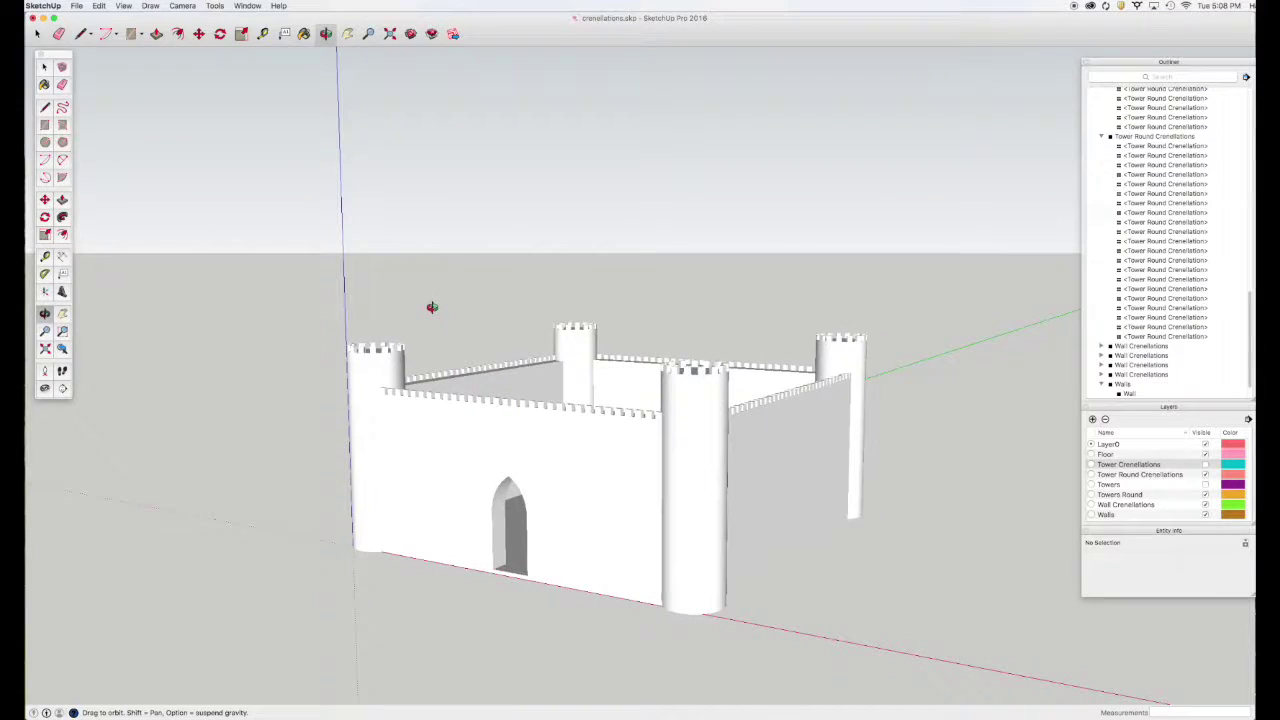